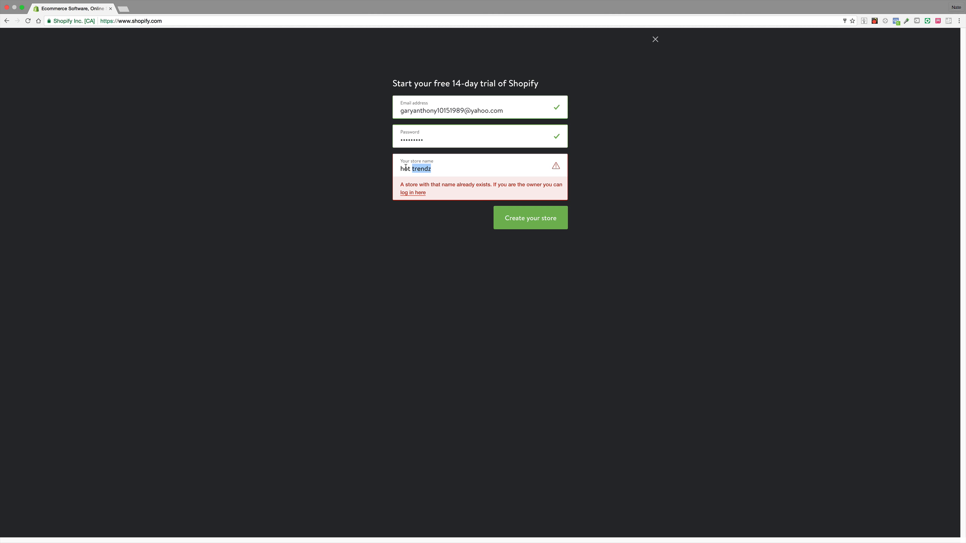
Step: Replace the store name with yourtrendz and create the store, declining to save the browser password
double_click(406, 169)
type("My")
key("BackSpace")
left_click(441, 166)
key("BackSpace")
key("BackSpace")
key("BackSpace")
key("BackSpace")
key("BackSpace")
key("BackSpace")
key("BackSpace")
key("BackSpace")
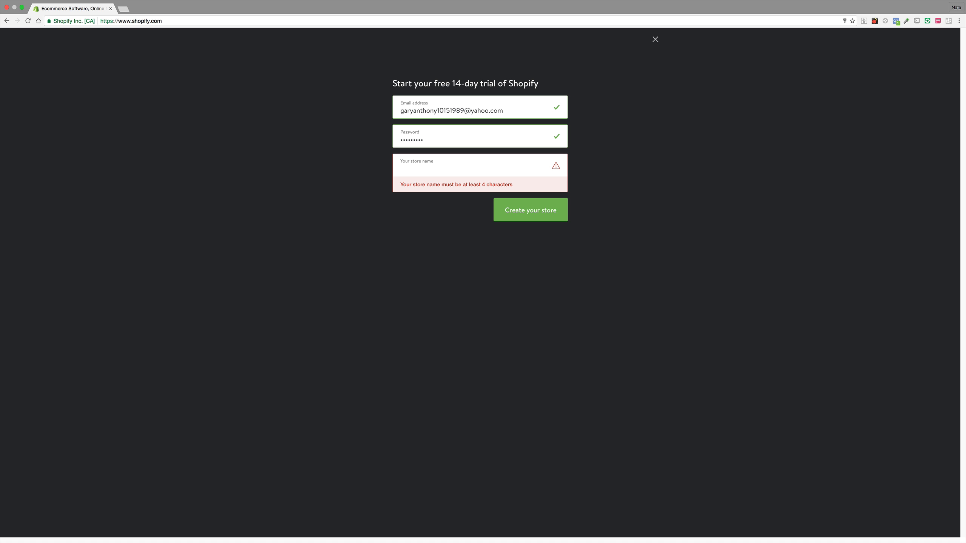
type("yourtrendz")
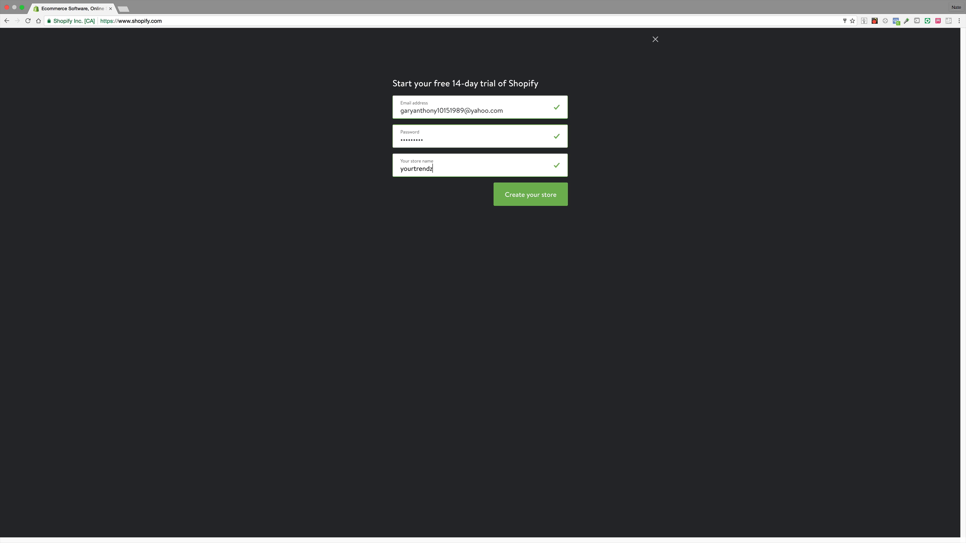
left_click(528, 194)
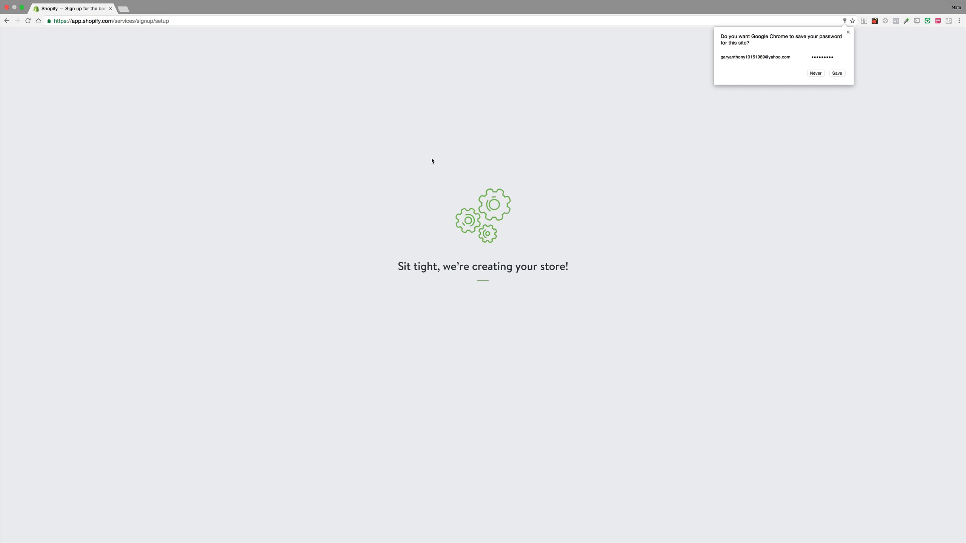
left_click(816, 73)
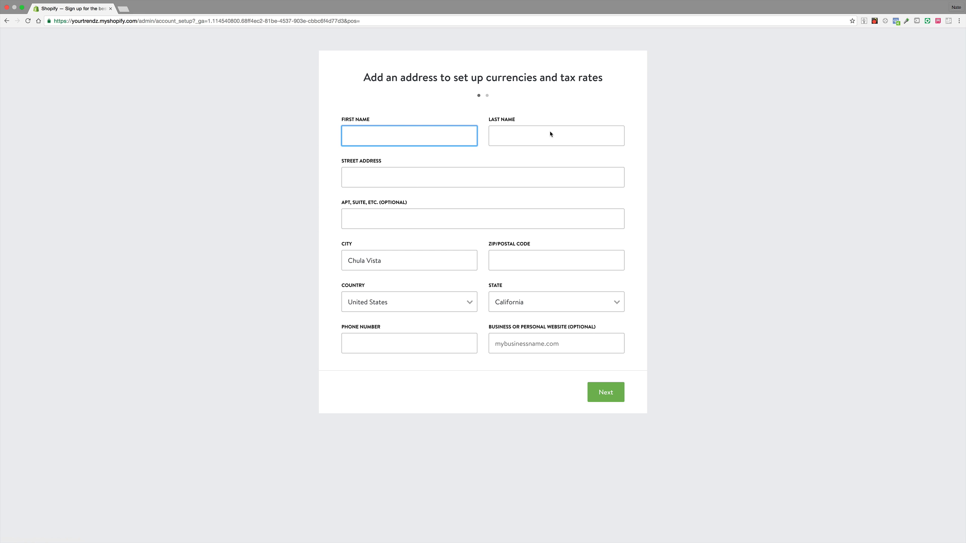
Step: Enter the owner's first and last name in the store address form
left_click(576, 129)
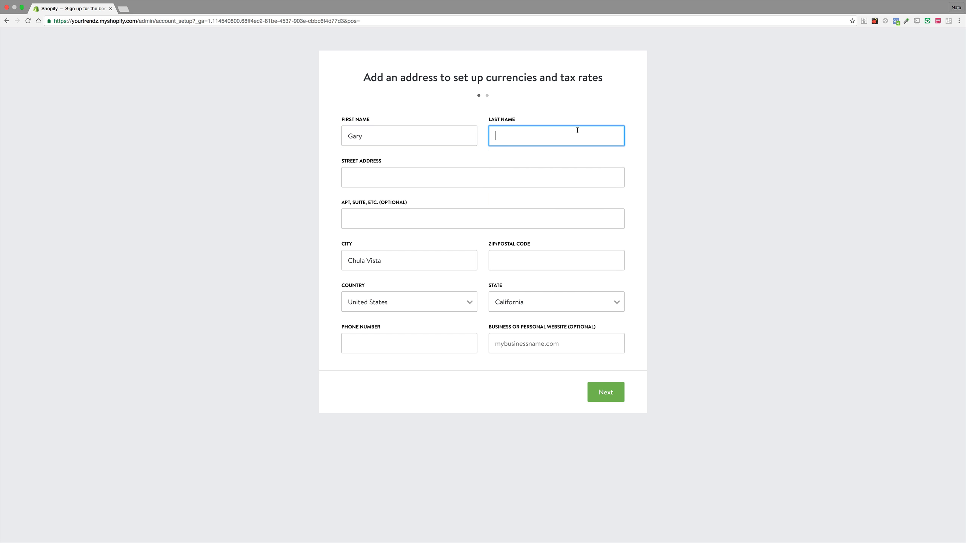
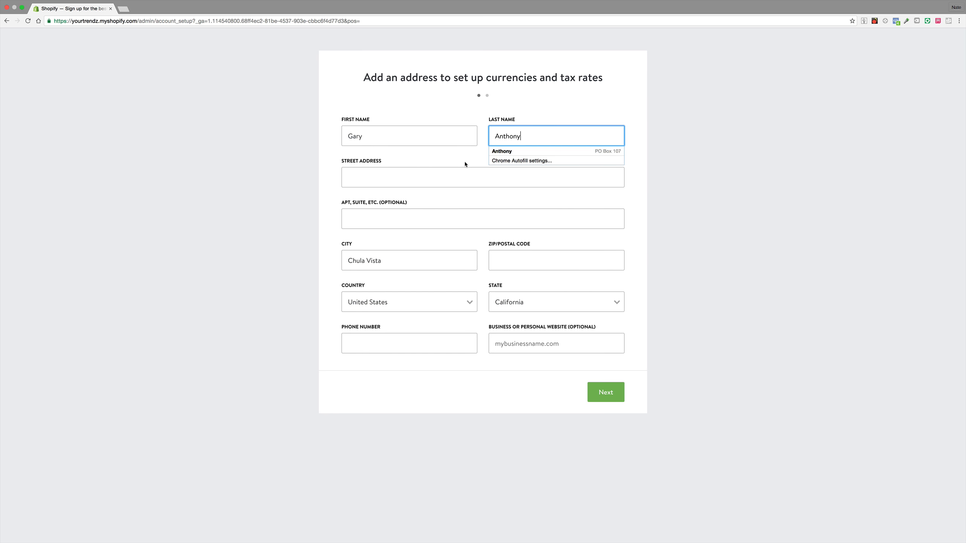
Step: Autofill the street address, city, ZIP code and phone number from the saved address, then continue
left_click(460, 175)
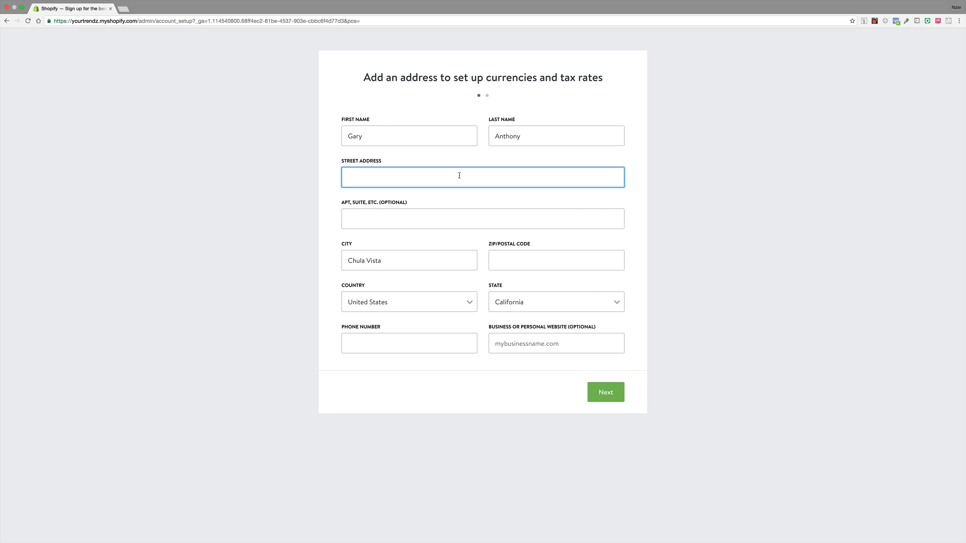
type("po")
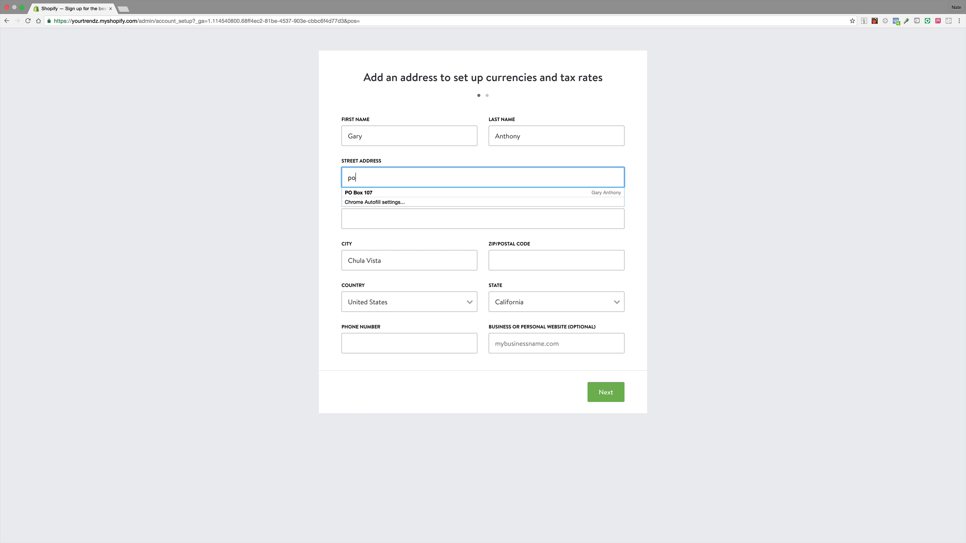
left_click(457, 191)
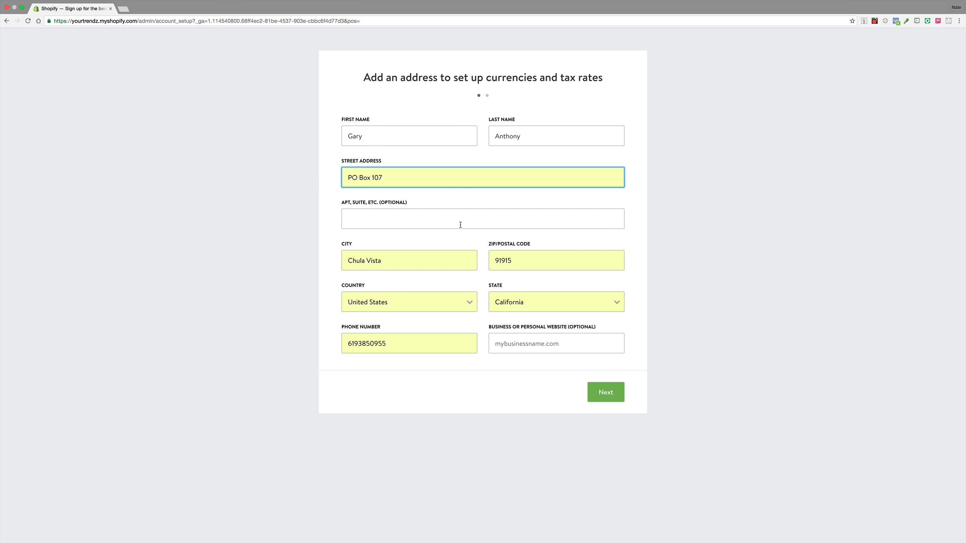
double_click(377, 348)
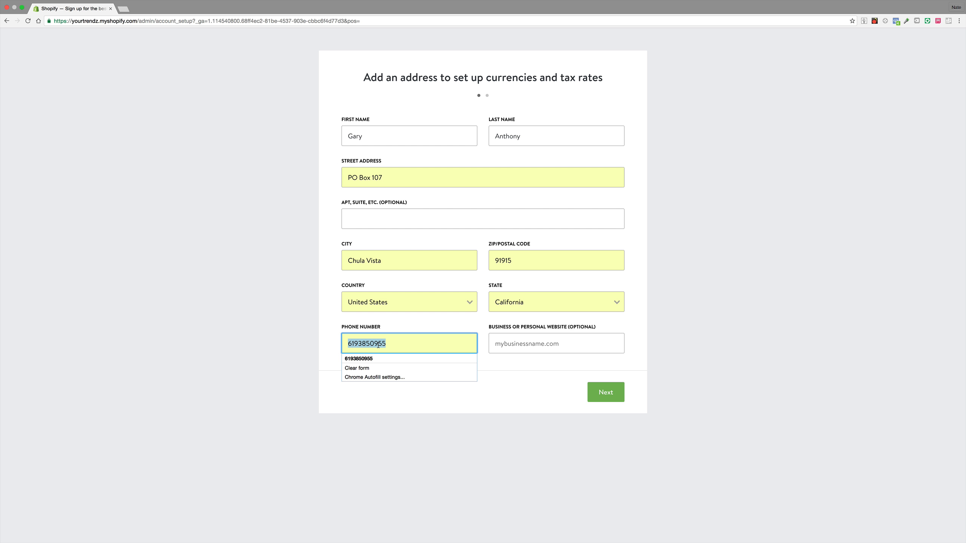
left_click(473, 238)
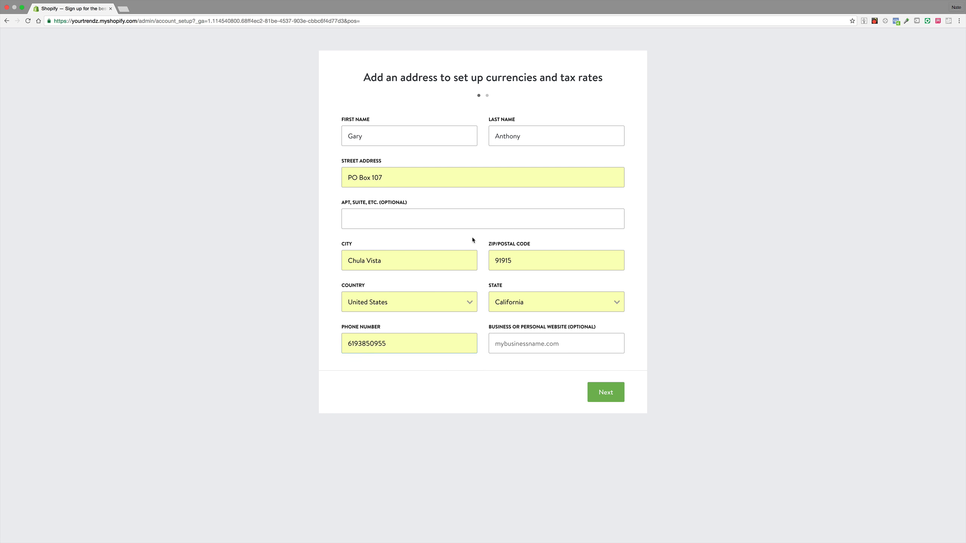
left_click(609, 396)
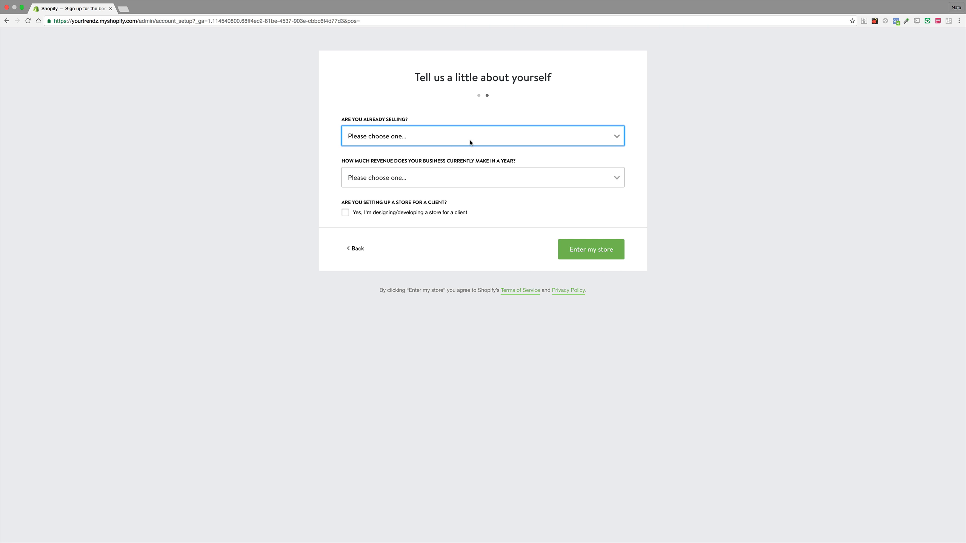
Step: Answer the survey with not selling products yet, just playing around with Shopify, and $0 revenue, then enter the store
left_click(489, 140)
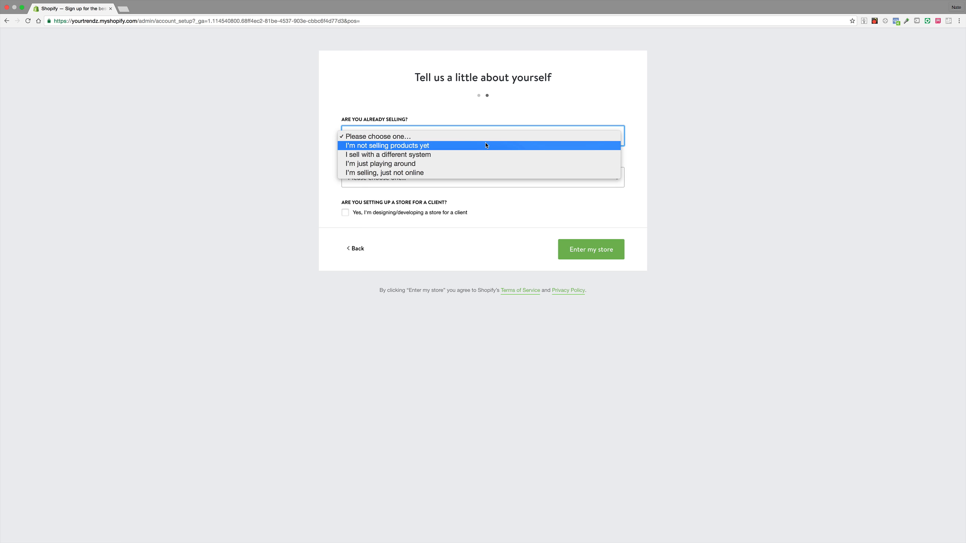
left_click(485, 145)
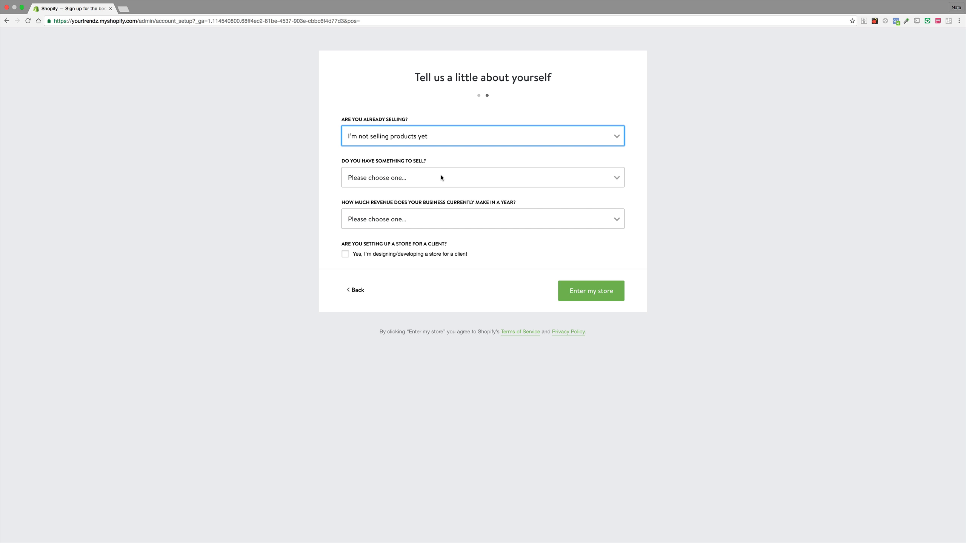
left_click(441, 177)
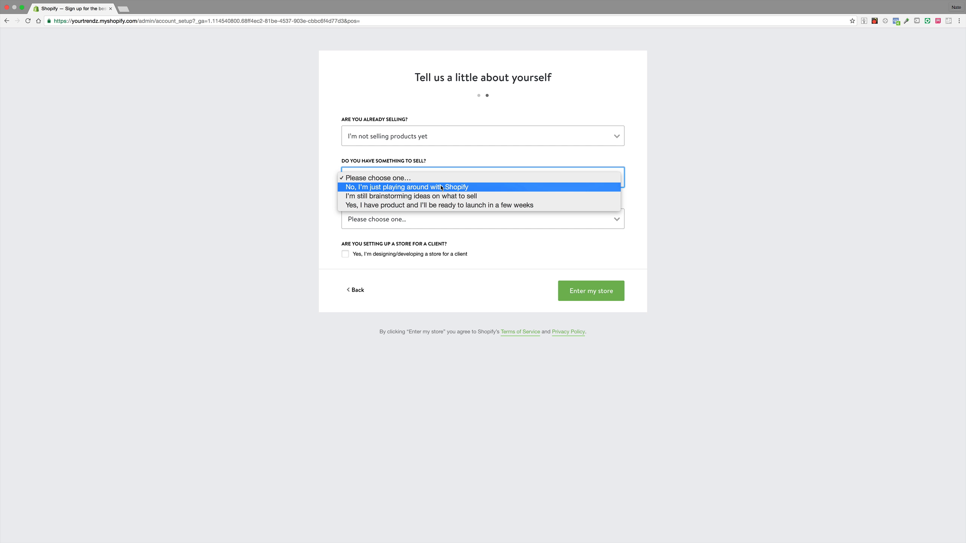
left_click(441, 187)
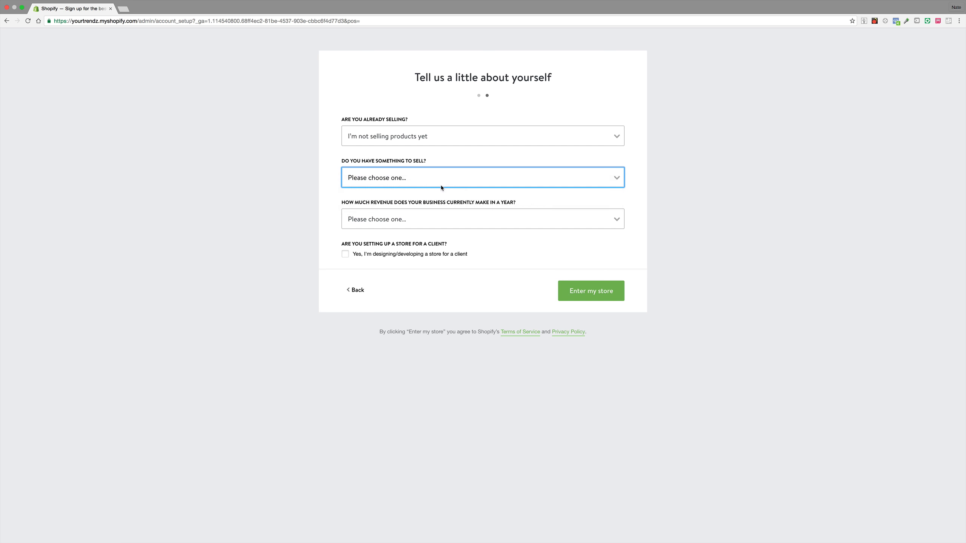
left_click(402, 223)
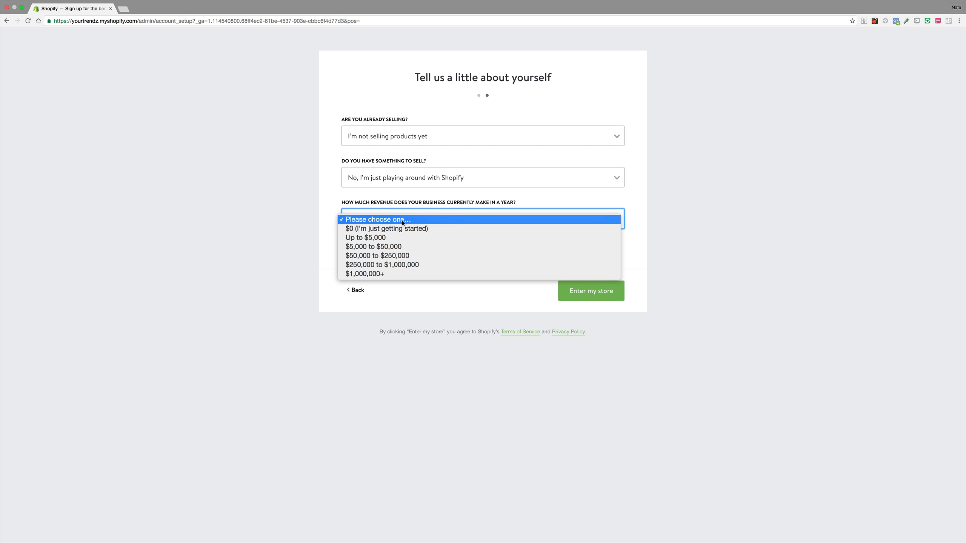
left_click(399, 227)
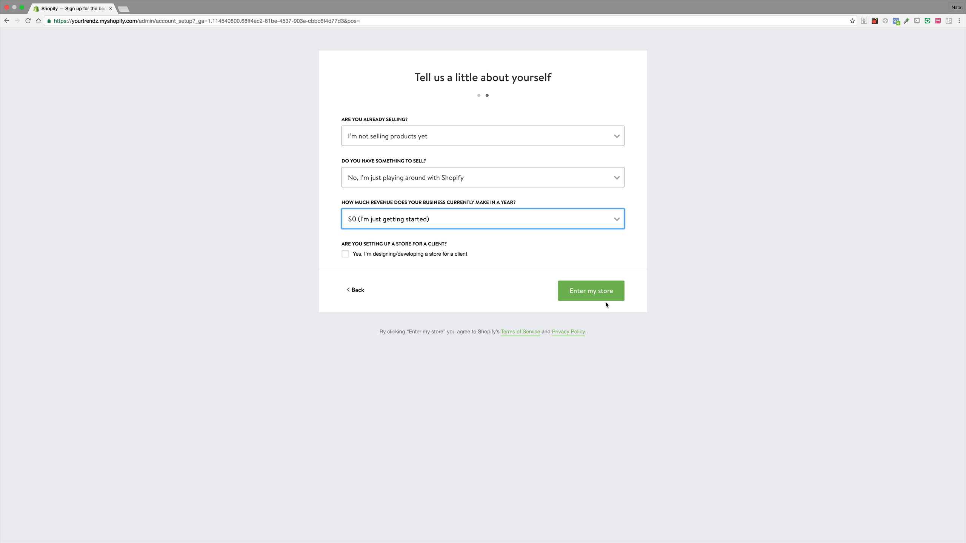
left_click(600, 292)
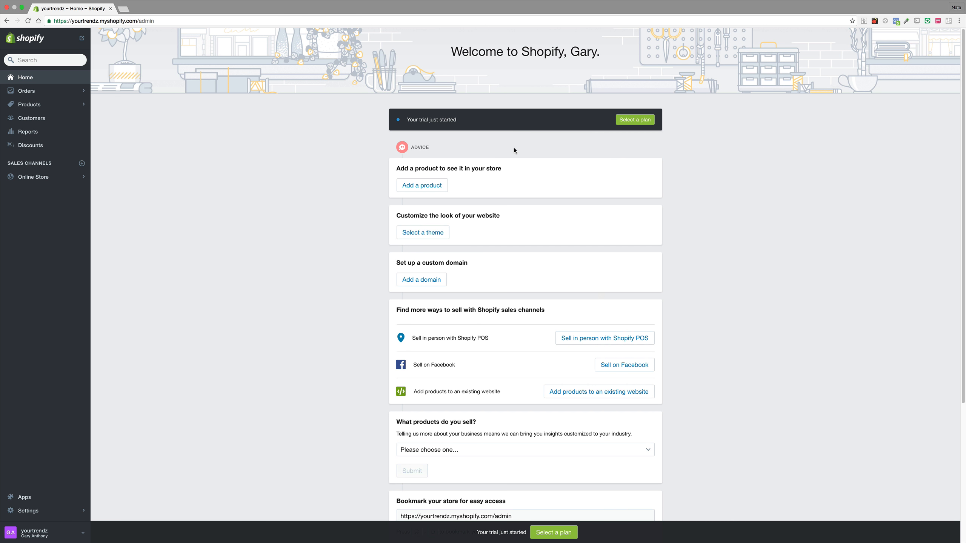
Step: Open the custom domain setup from the dashboard, dismissing the add existing domain dialog
scroll(514, 150, "down", 5)
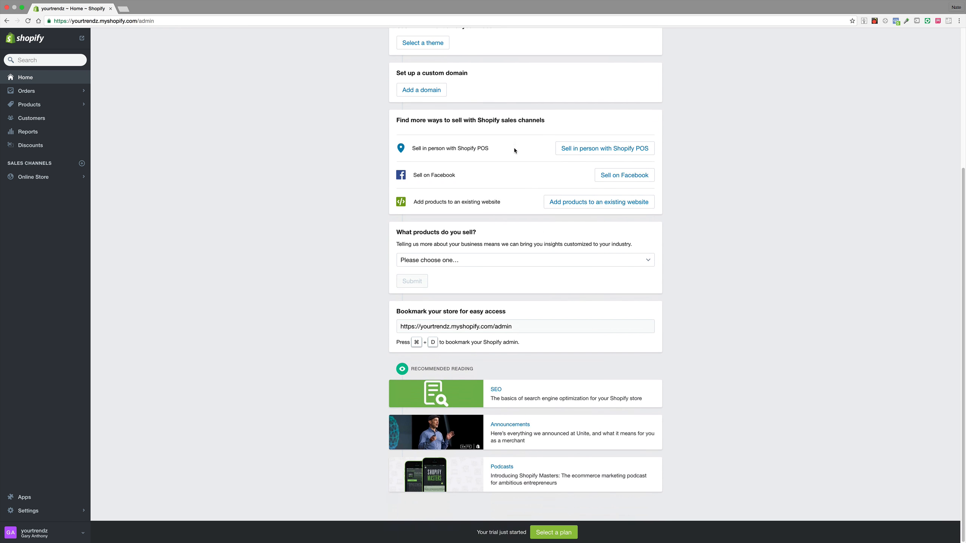
scroll(514, 150, "up", 5)
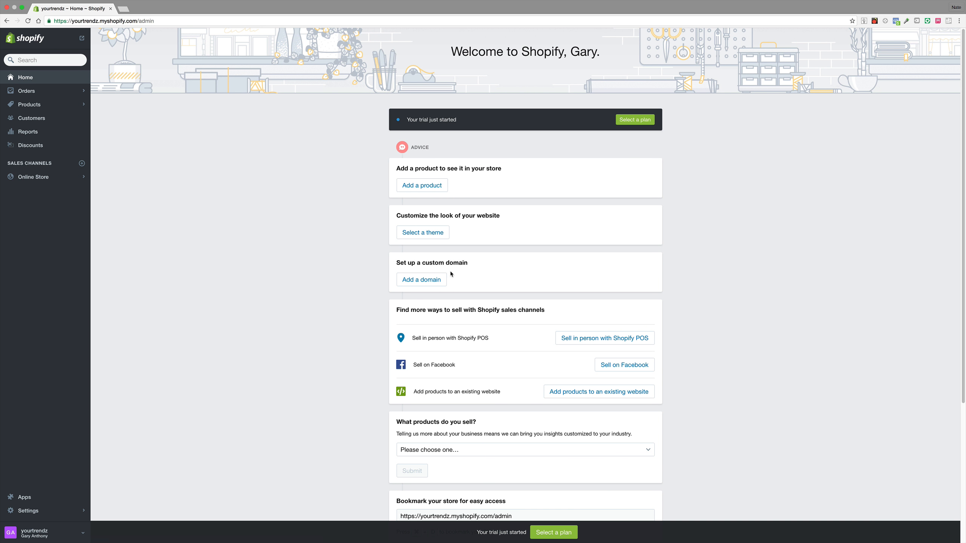
left_click(429, 278)
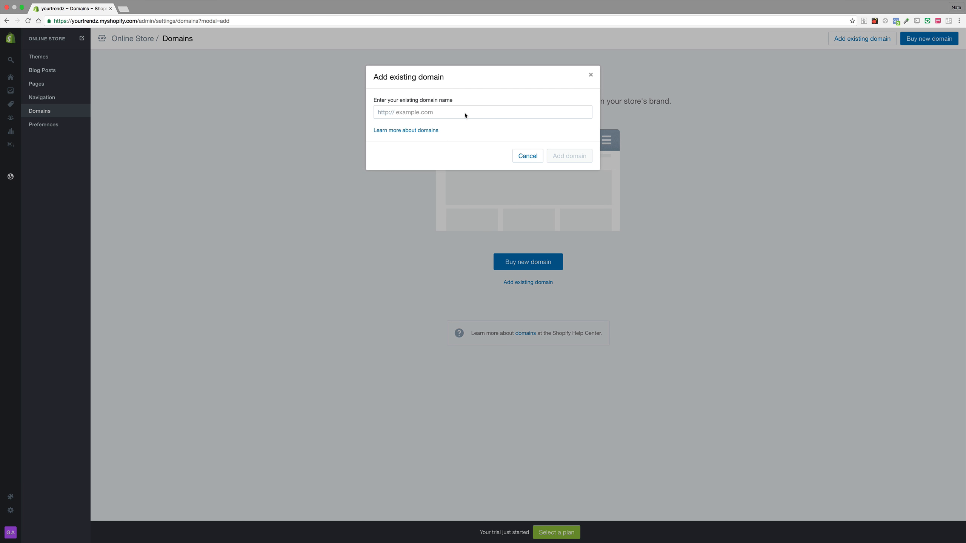
left_click(527, 157)
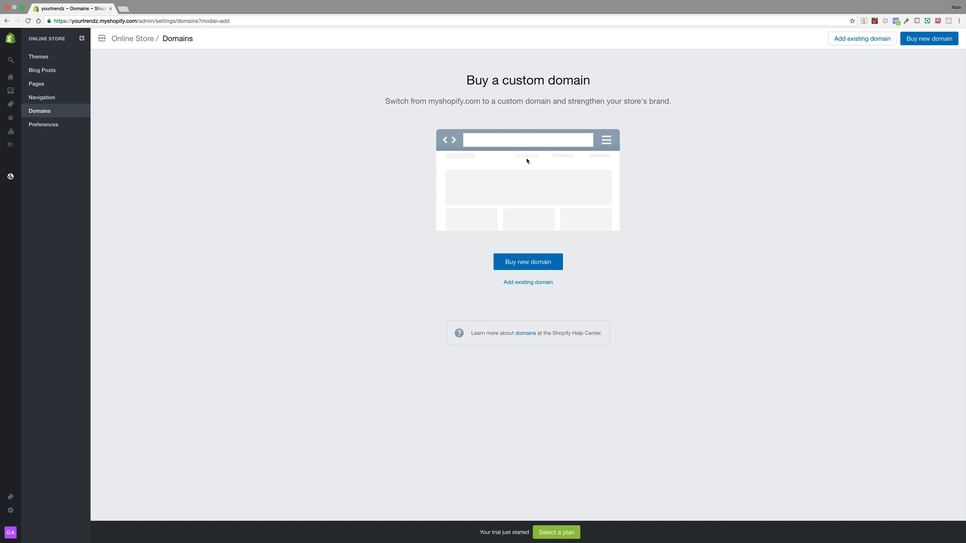
Step: Check whether the domain yourtrendz.com is available to buy, then close the dialog
left_click(544, 265)
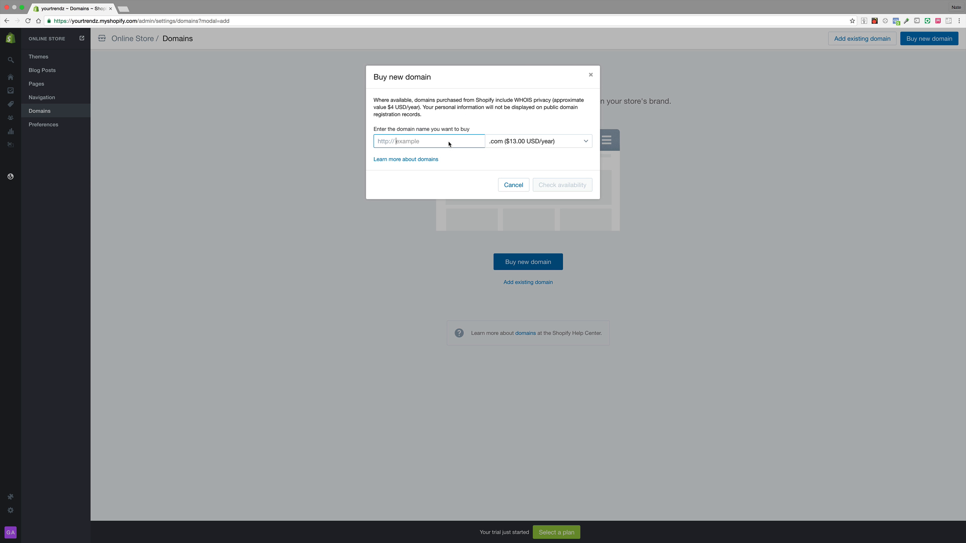
left_click(451, 141)
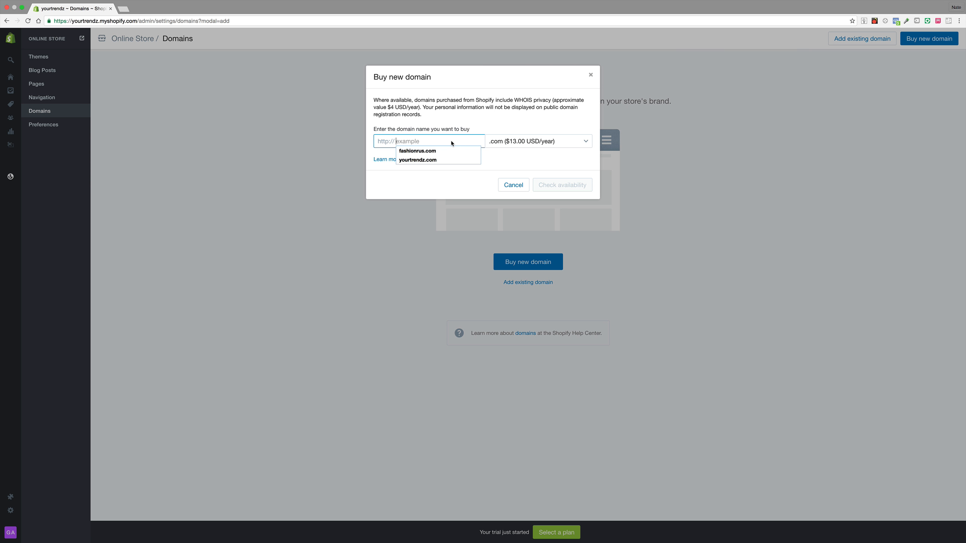
key("Down")
key("Down")
key("Return")
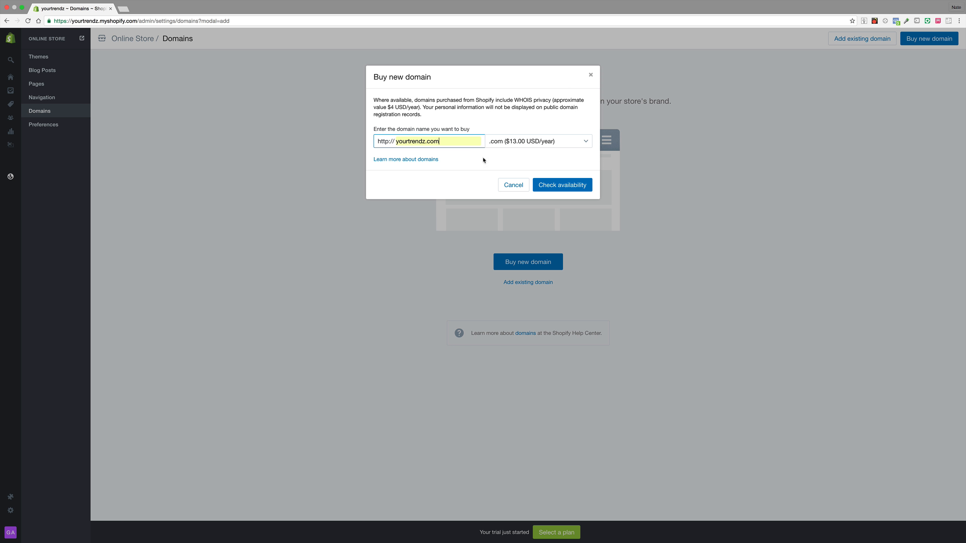
left_click(572, 184)
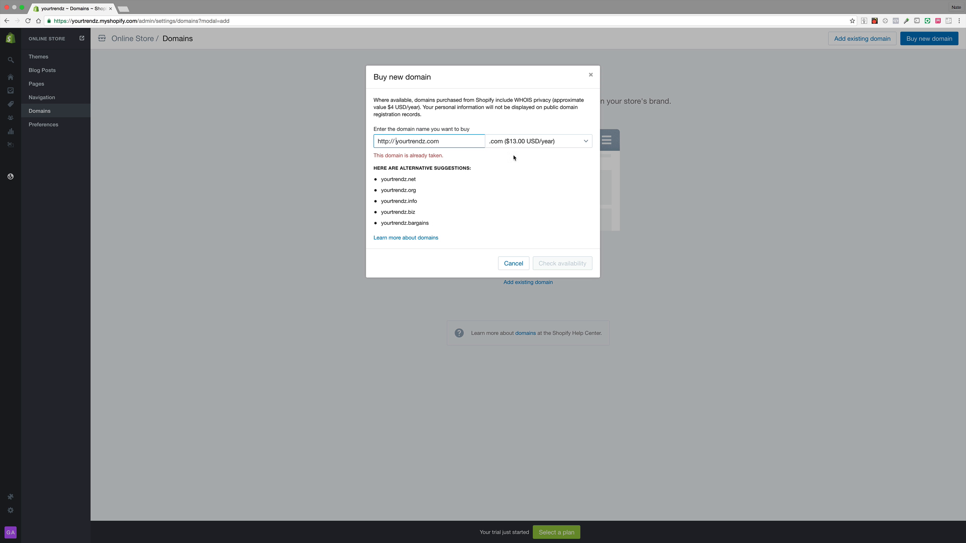
left_click(592, 76)
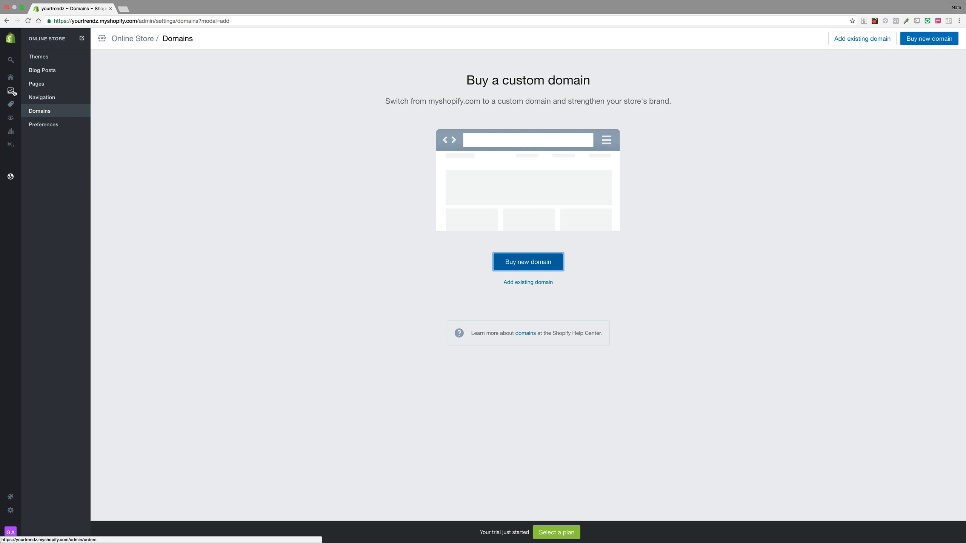
Step: Go back to Home and browse the Orders page and its Drafts section
mouse_move(11, 83)
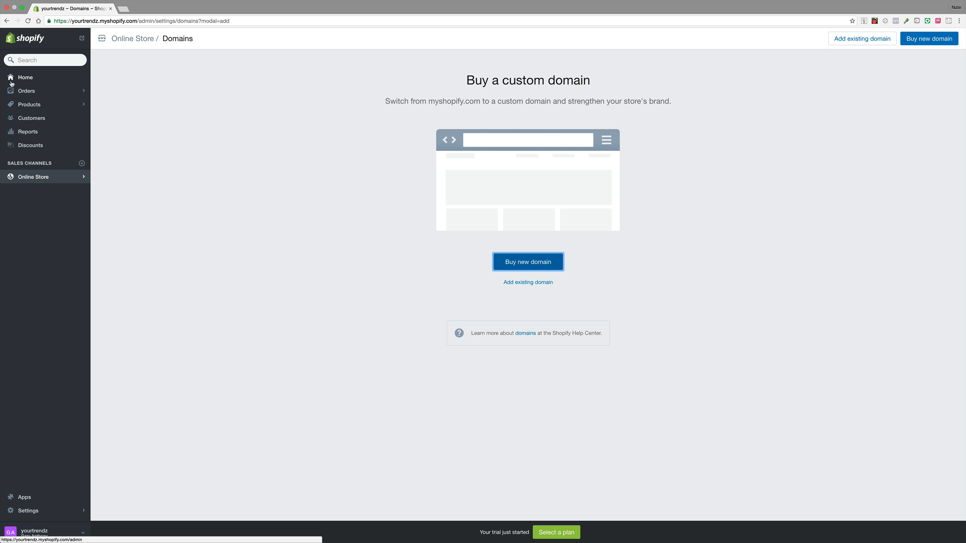
left_click(12, 80)
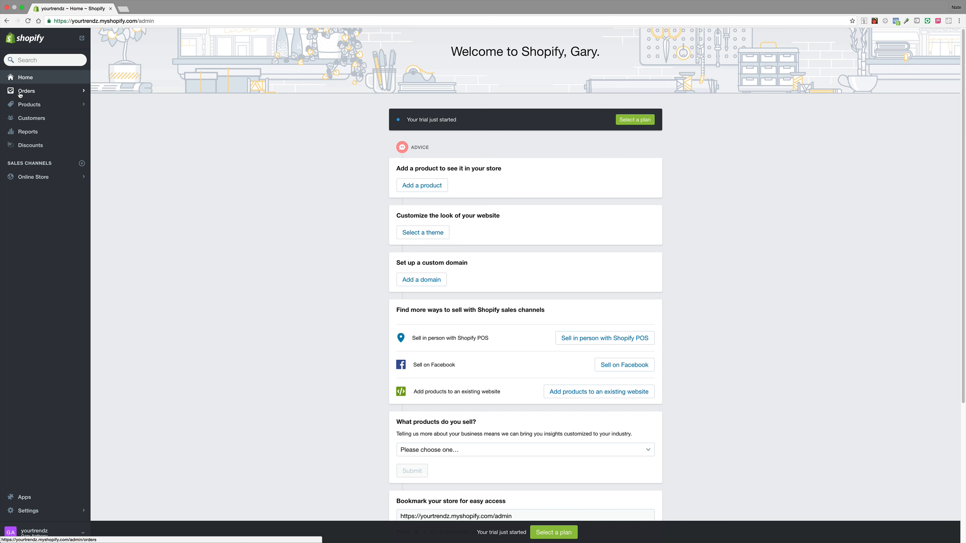
left_click(19, 94)
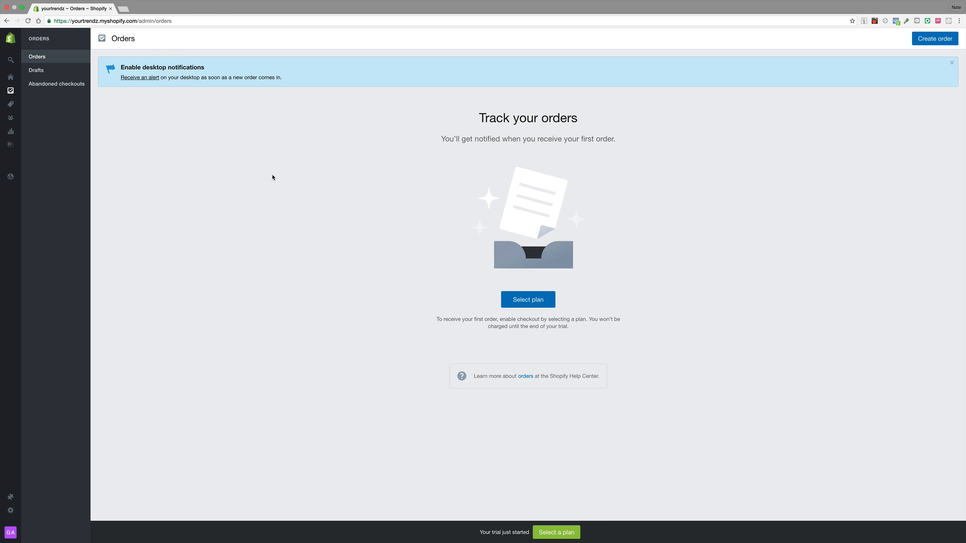
left_click(65, 74)
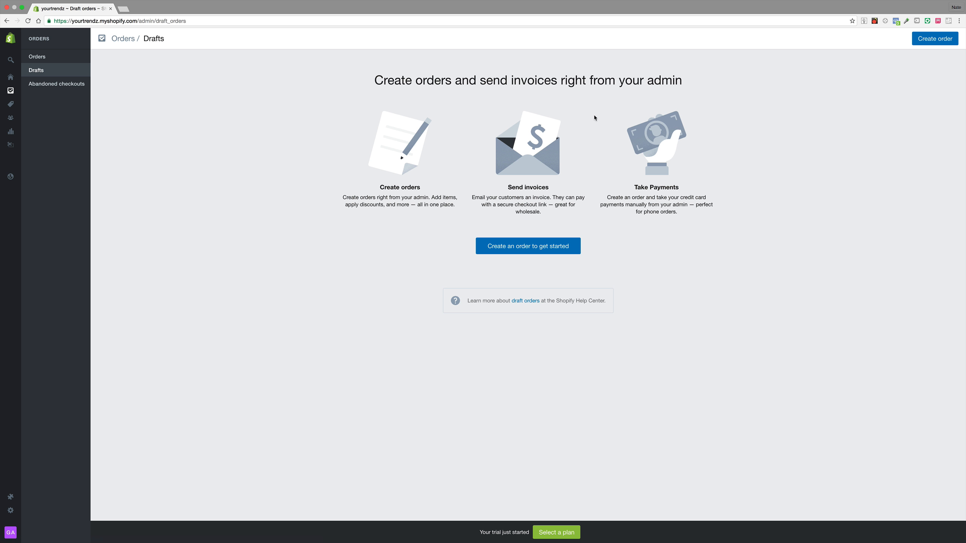
Step: Start a new draft order, try its customer search, and view the Abandoned checkouts page
left_click(945, 38)
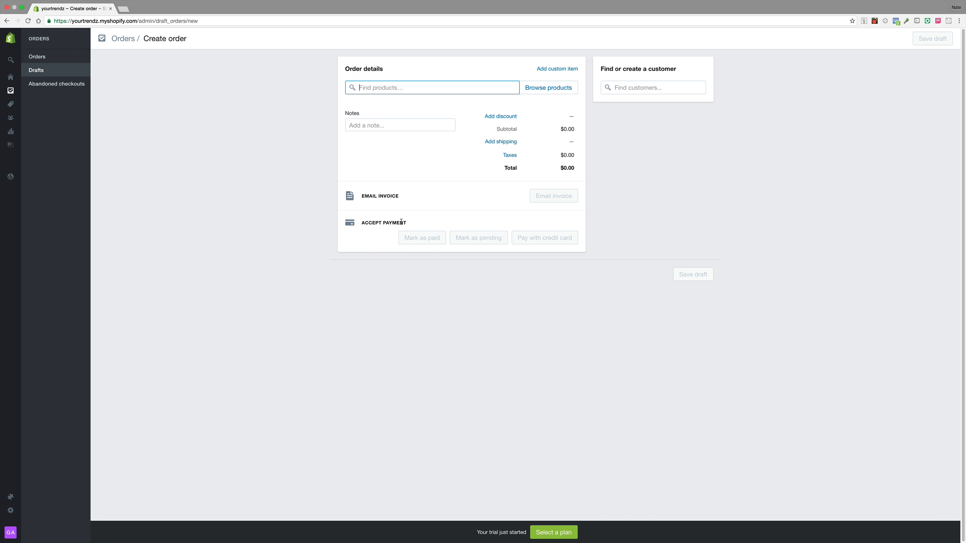
left_click(699, 87)
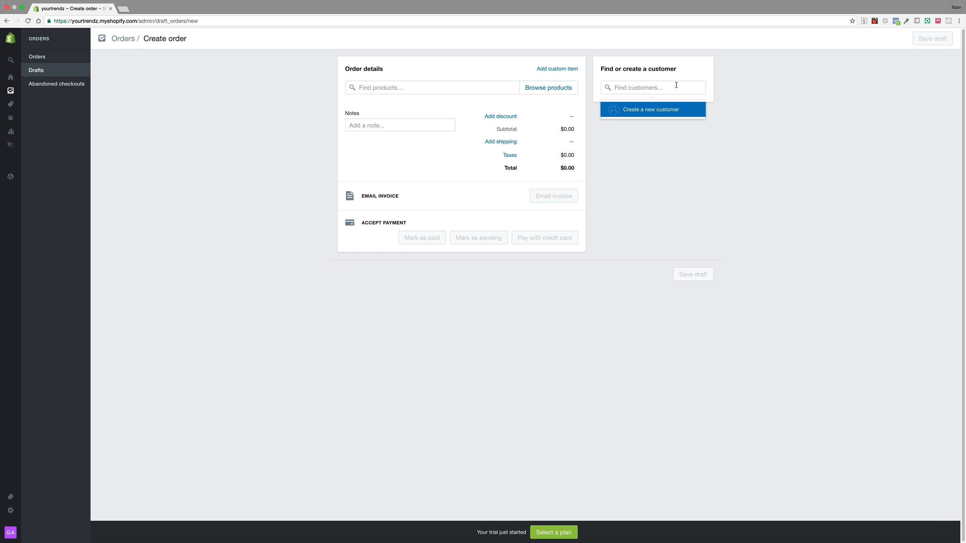
left_click(798, 93)
left_click(698, 87)
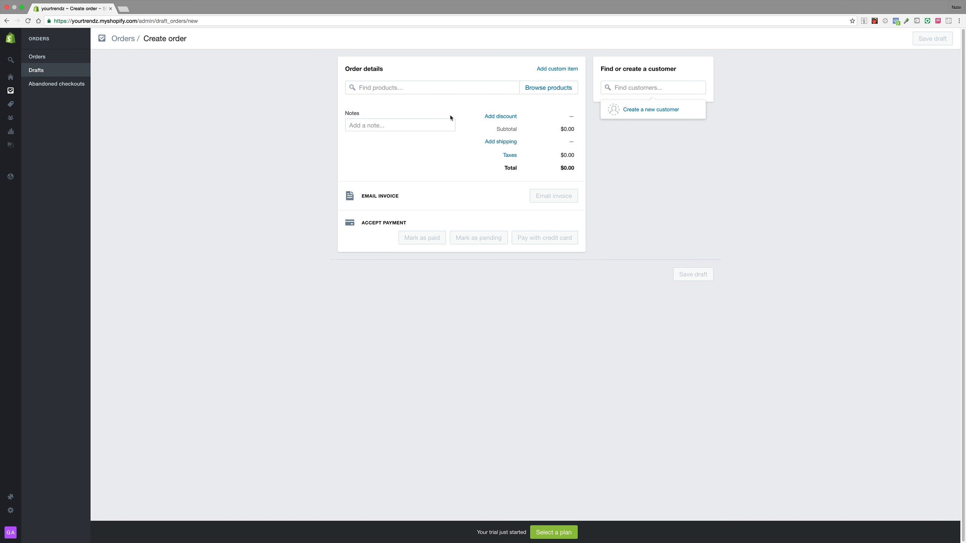
left_click(88, 86)
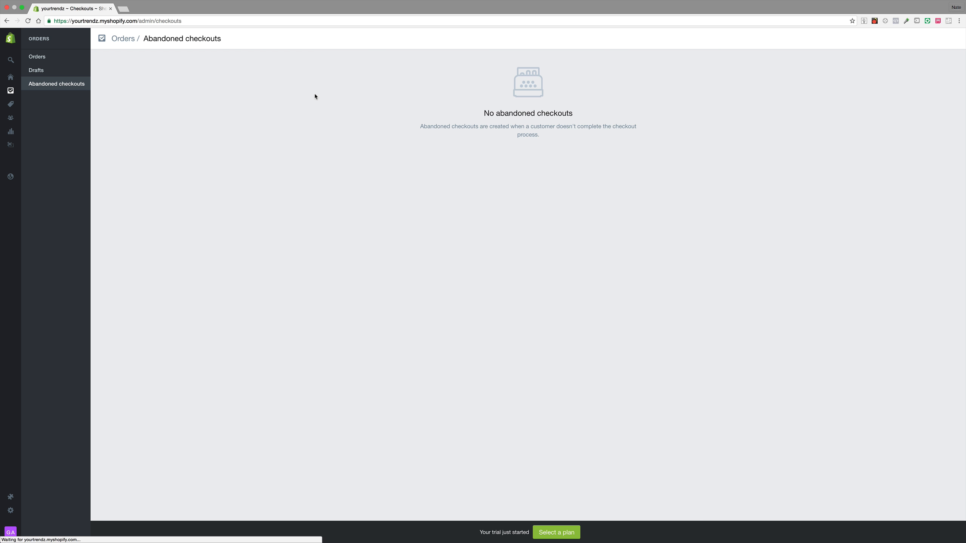
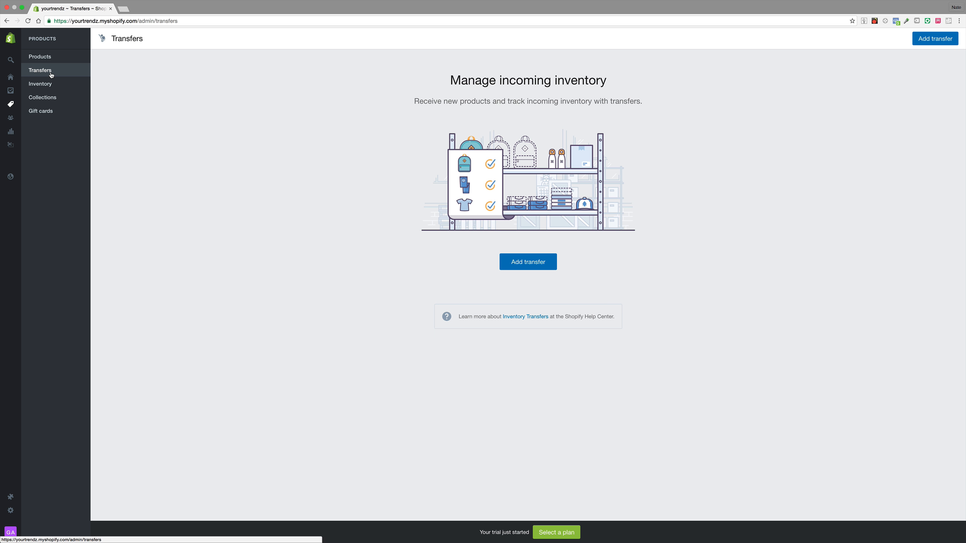
Step: Browse the Inventory, Collections and Gift cards pages of the Products section
left_click(39, 84)
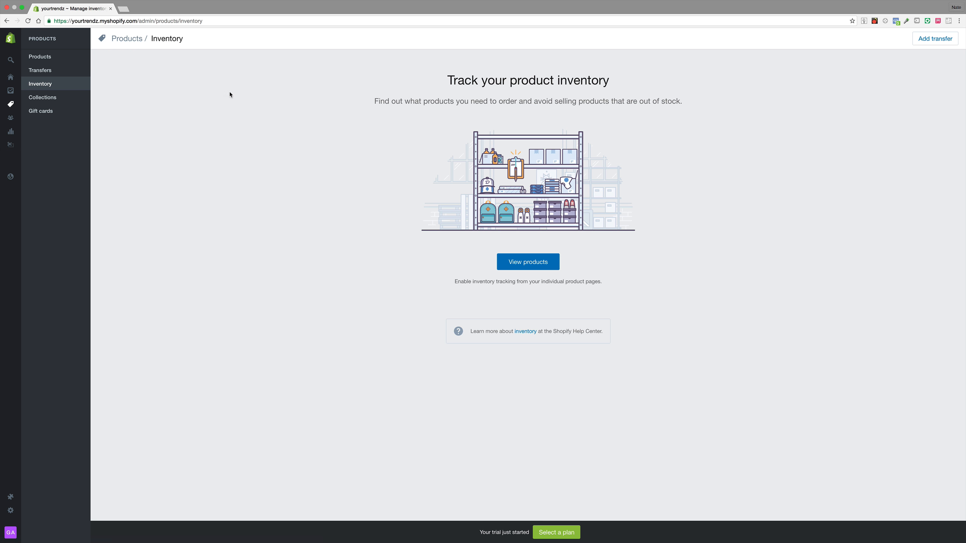
left_click(76, 102)
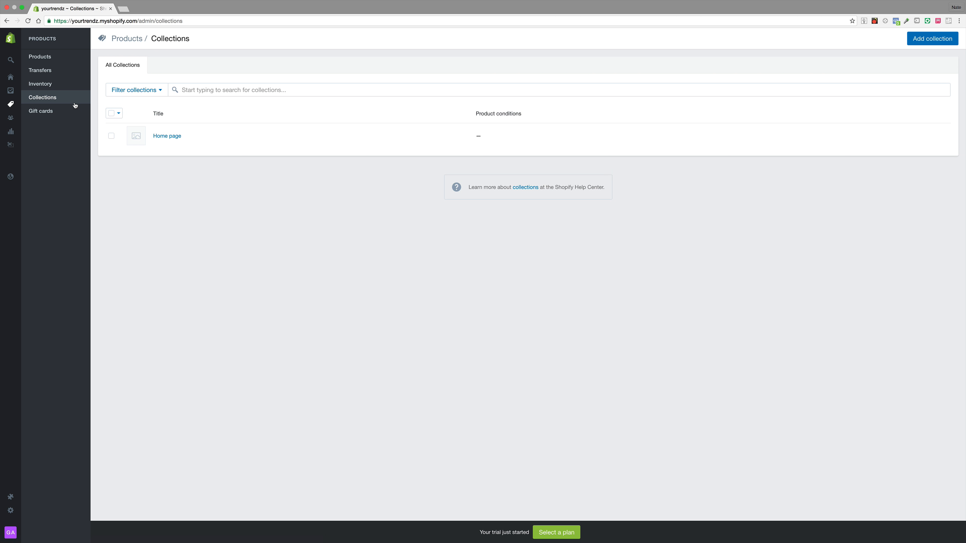
left_click(67, 113)
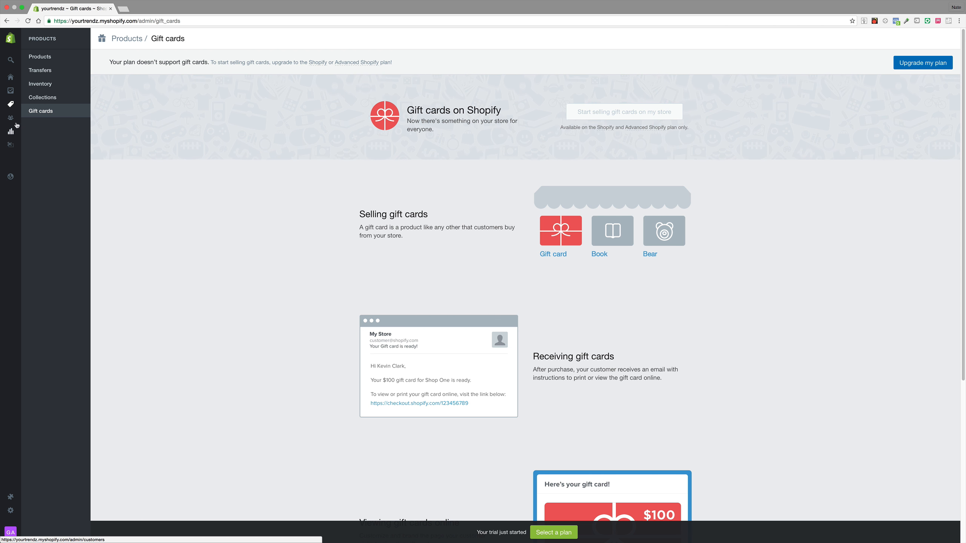
Step: Open the Customers page and then the Reports page to review the available reports
mouse_move(13, 122)
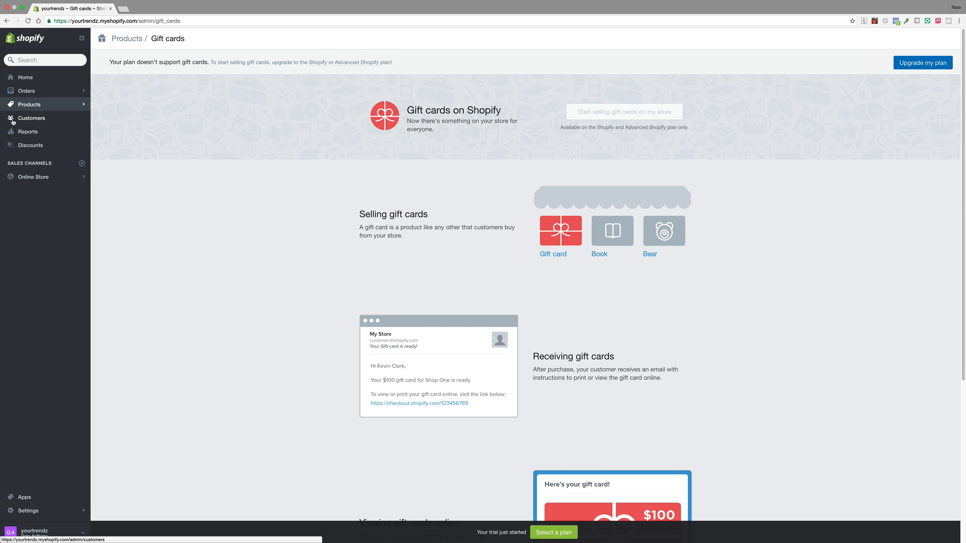
left_click(17, 121)
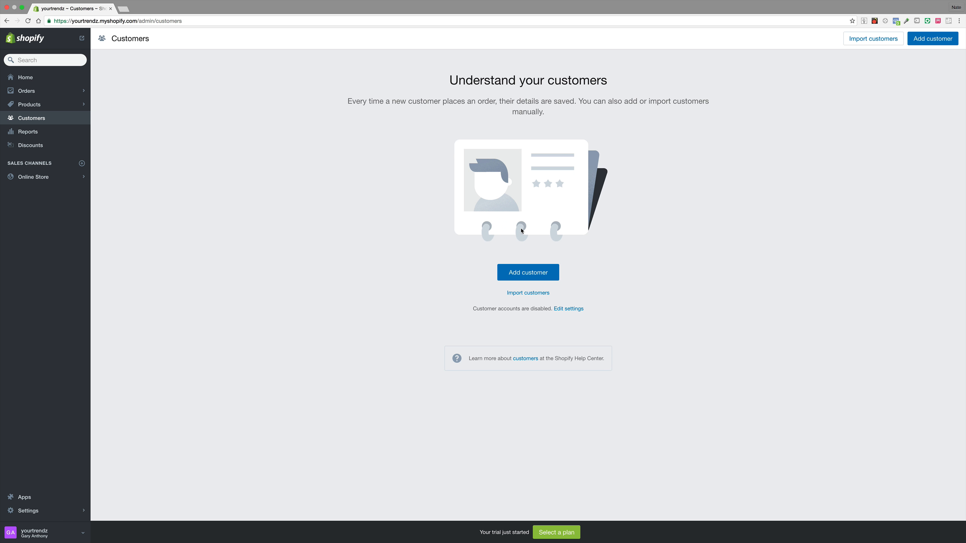
left_click(67, 136)
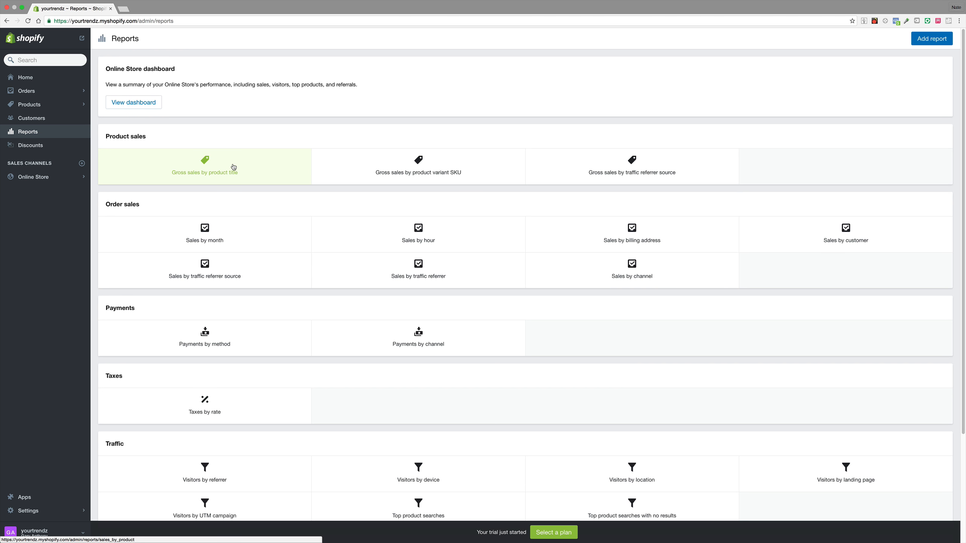
Step: Open the plan selection page and compare the Basic Shopify, Shopify and Advanced Shopify plans
left_click(554, 532)
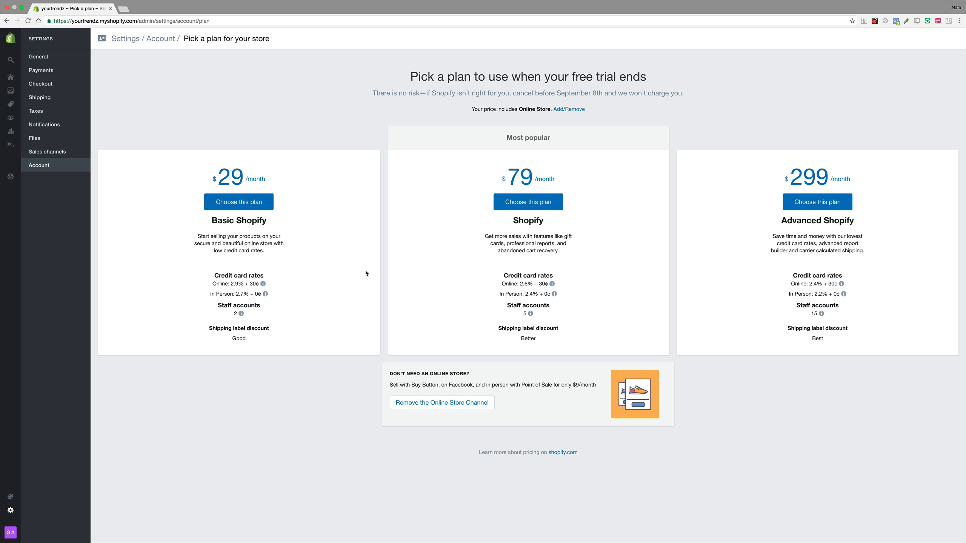
mouse_move(243, 285)
mouse_move(248, 317)
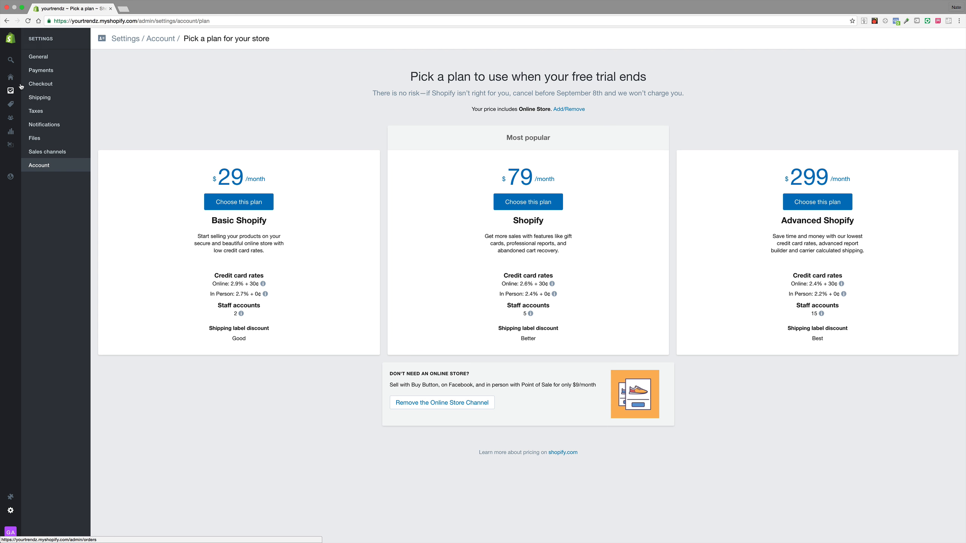
Step: View the Discounts page, then open the Online Store's Themes page
mouse_move(18, 78)
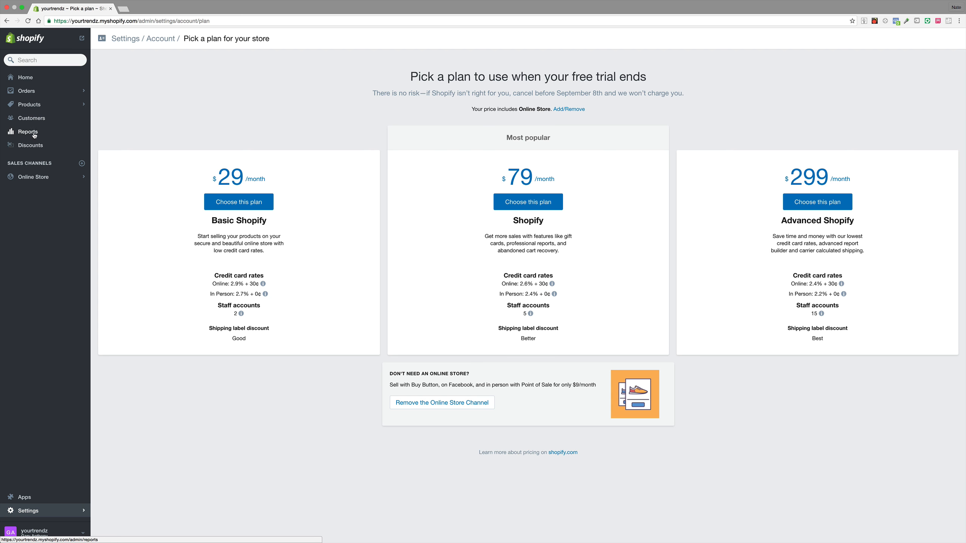
left_click(39, 146)
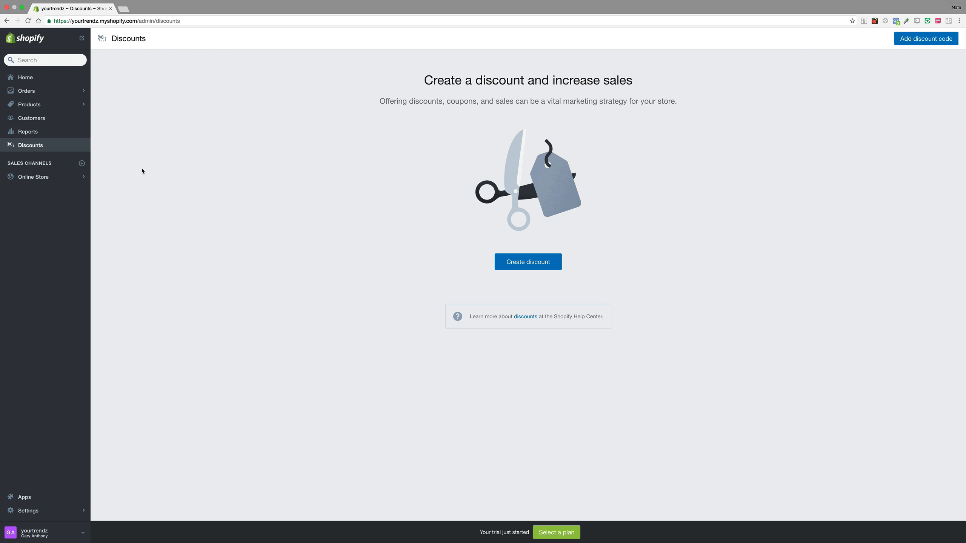
left_click(76, 179)
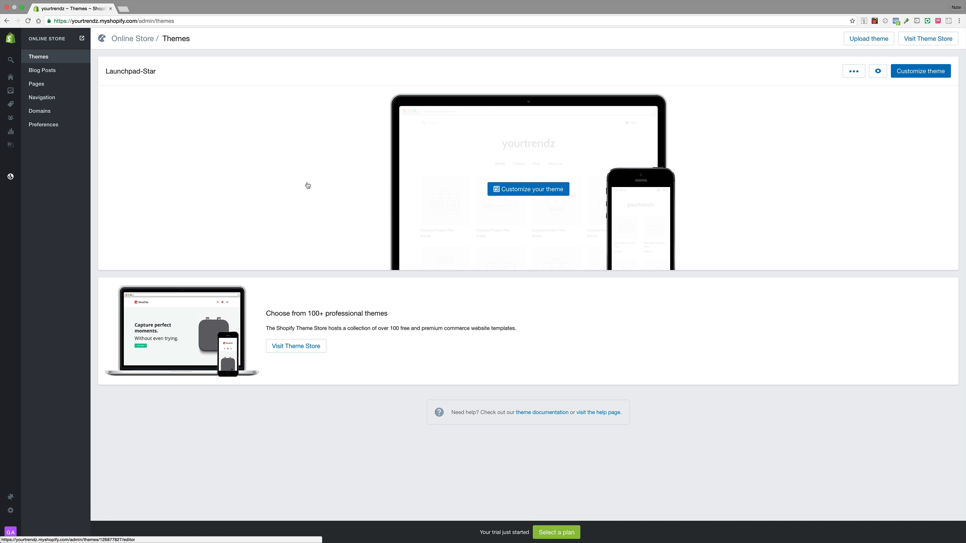
Step: Browse the Online Store's Blog posts, Pages, Navigation, Domains and Preferences sections
left_click(59, 73)
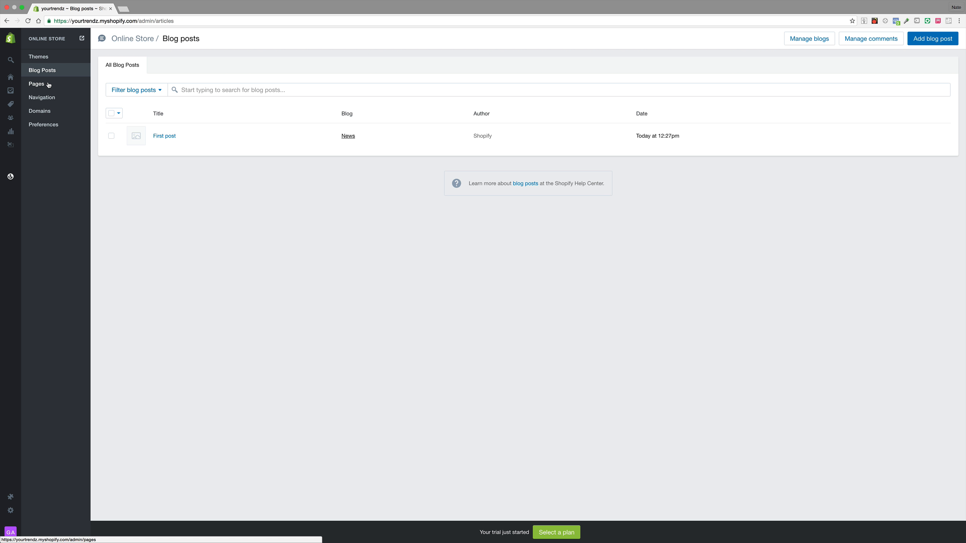
left_click(48, 87)
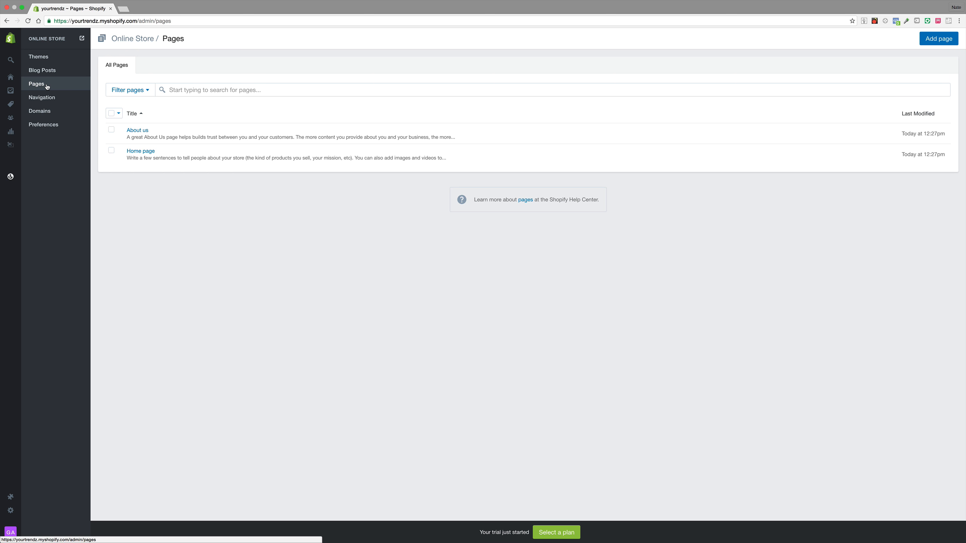
left_click(49, 98)
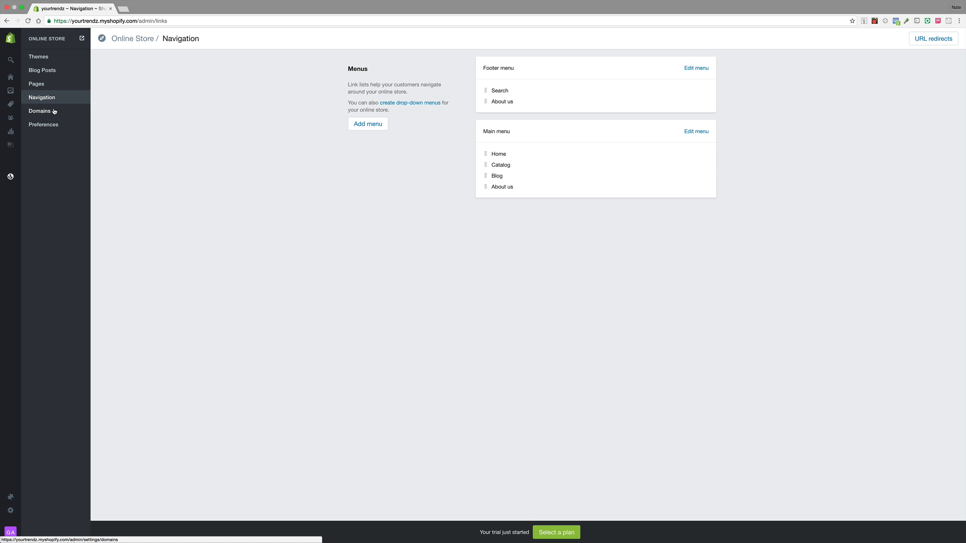
left_click(55, 112)
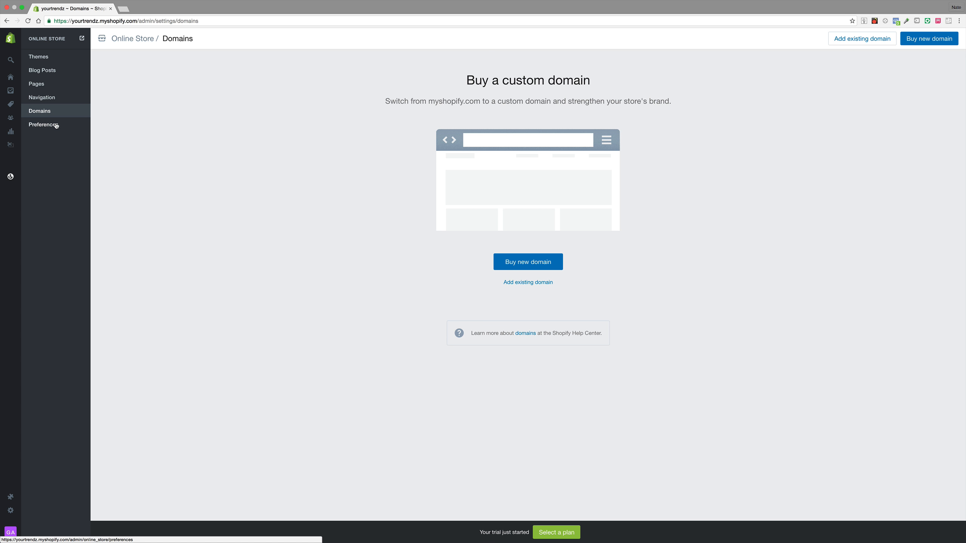
left_click(56, 125)
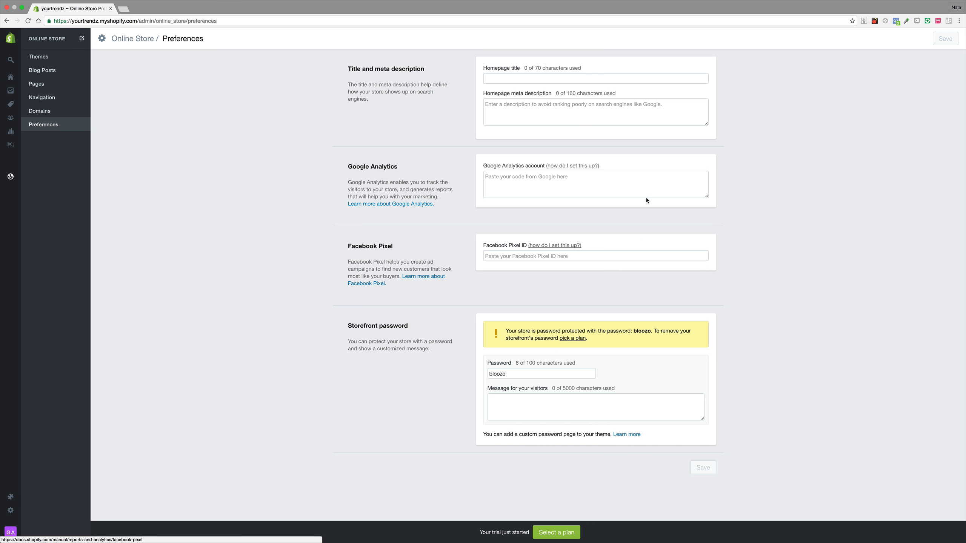
Step: Set the homepage title to "Your Trendz"
left_click(571, 78)
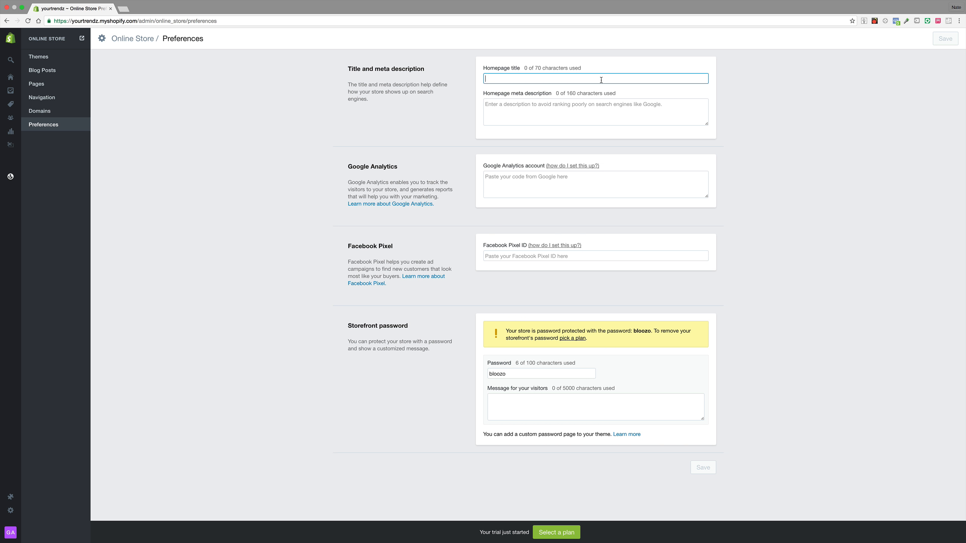
type("I")
key("BackSpace")
type("Your")
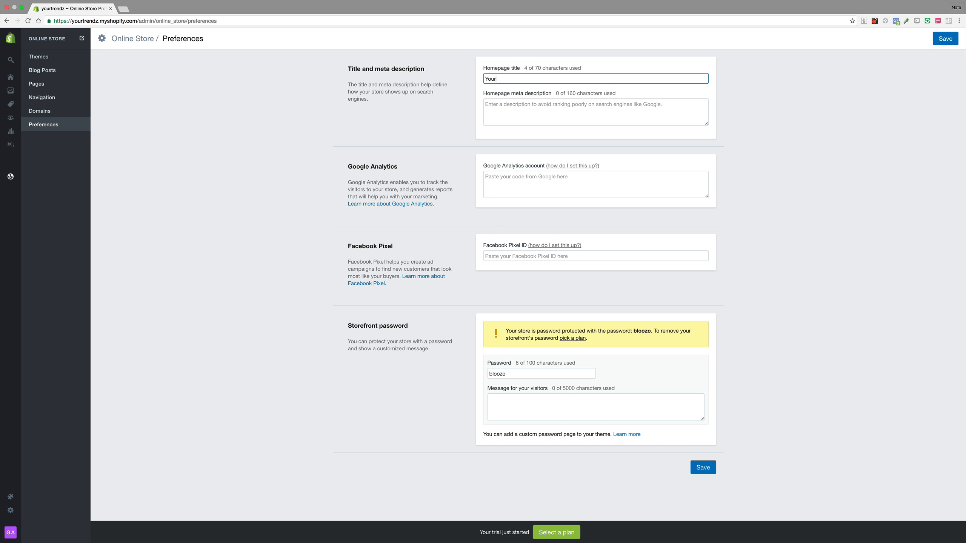
type(" Trendz")
Step: Begin the homepage meta description with "Your Trendz is A Store dedicated"
left_click(646, 117)
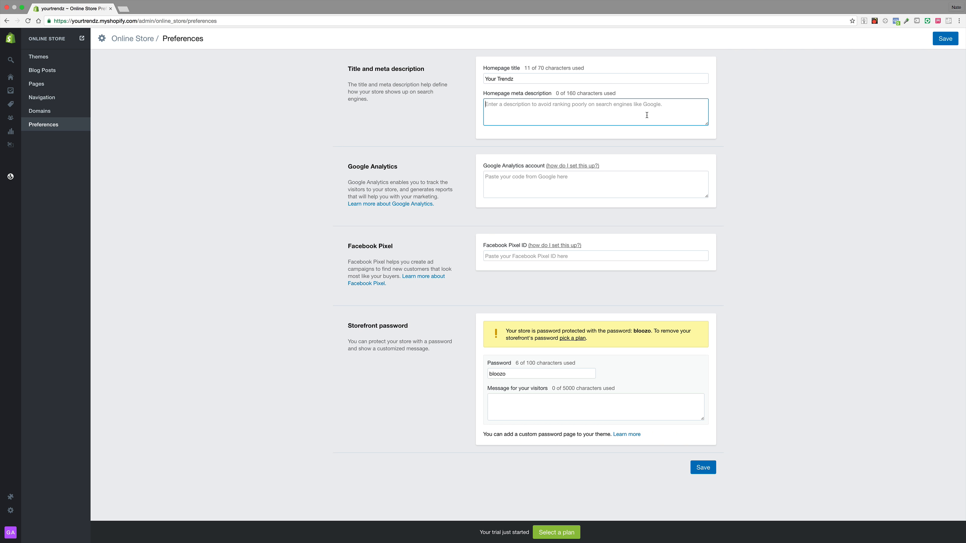
type("Y")
key("BackSpace")
type("Y")
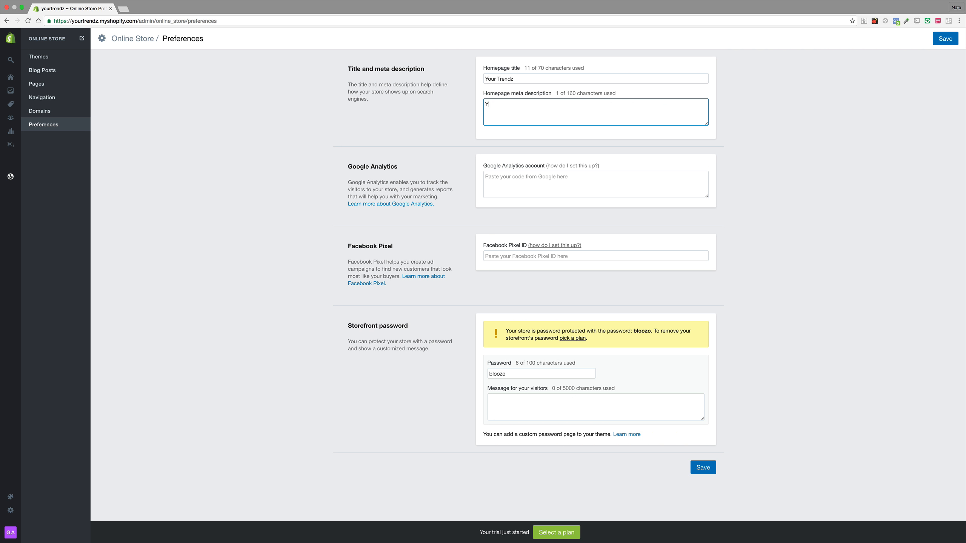
type("our Trendz is A Store dedicated")
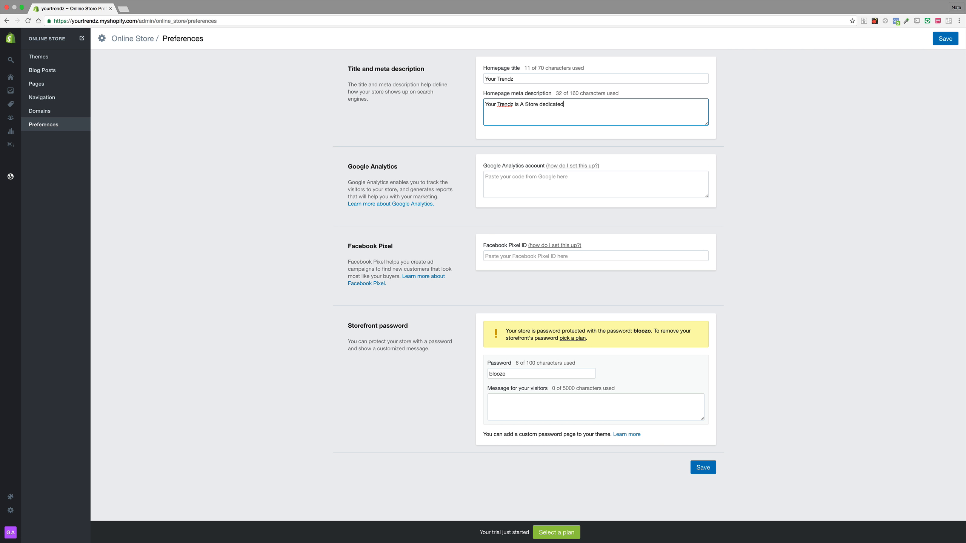
Step: Lowercase "Store" in the meta description and stay on the page when warned about unsaved changes
left_click(529, 103)
key("BackSpace")
type("s")
scroll(577, 104, "left", 5)
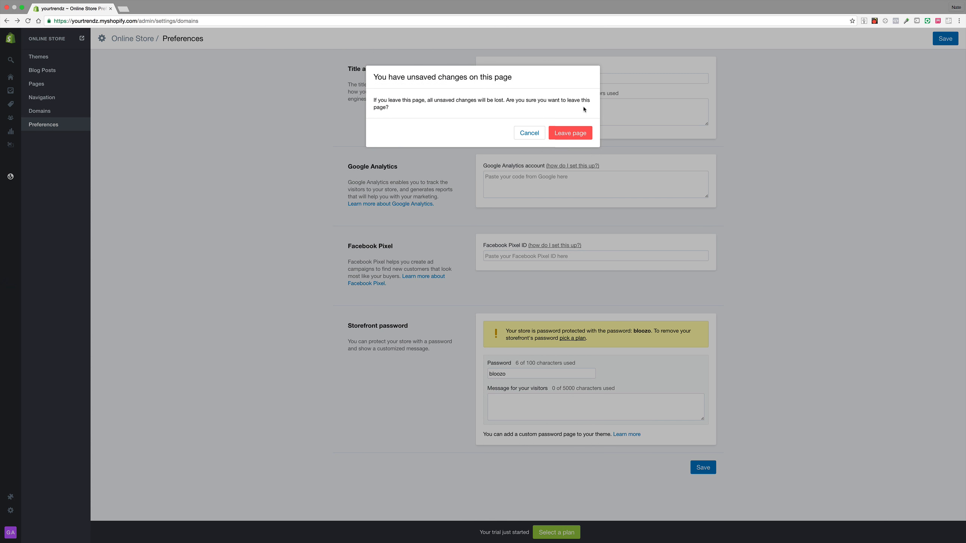
left_click(529, 132)
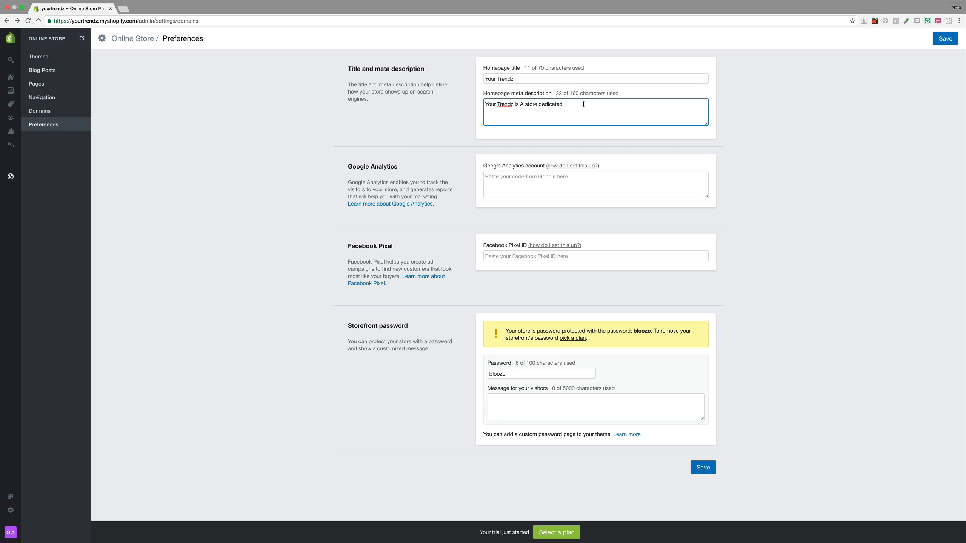
Step: Continue the meta description with "to the satisfaction of our buyers we keep the most unique general"
left_click(584, 104)
type("to the satisfaction of our buyers we keep the most unique general ")
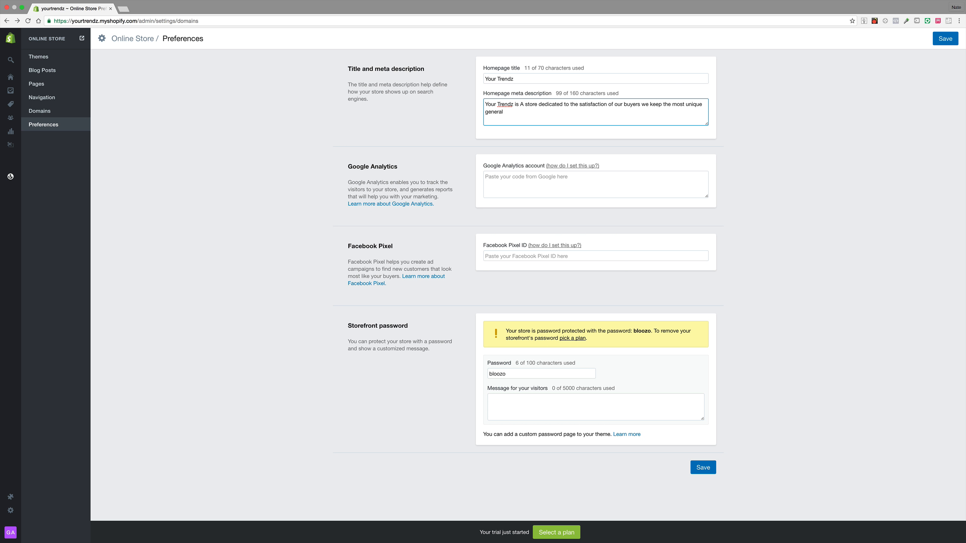
type("products including Anime, Caertoo")
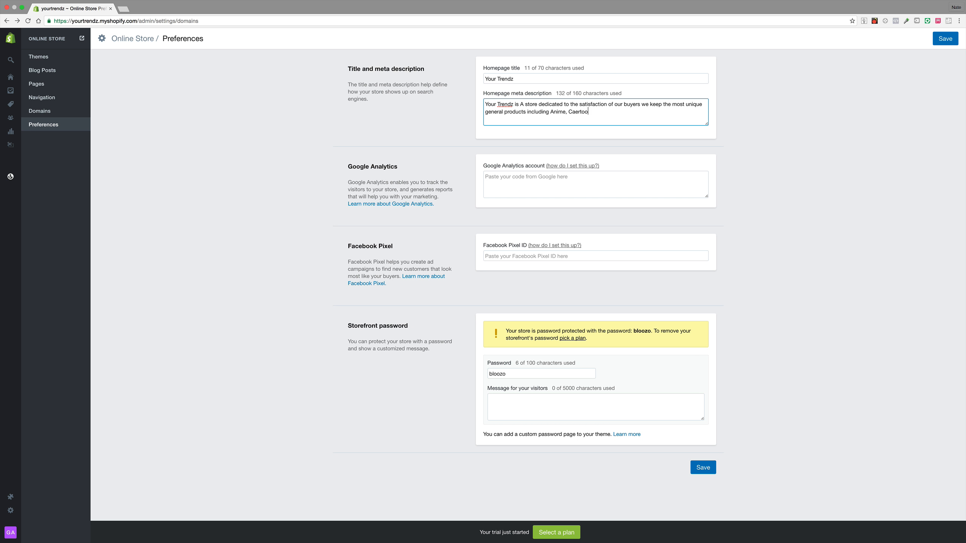
Step: Extend the description with "products including Anime, Cartoon, apparell and novelty item", fixing the Cartoon typo
key("BackSpace")
key("BackSpace")
key("BackSpace")
type("toon, apparell")
type("and novelty item")
Step: Replace the closing "apparell, and novelty item" in the description with "and apparel"
left_click_drag(648, 111, 589, 110)
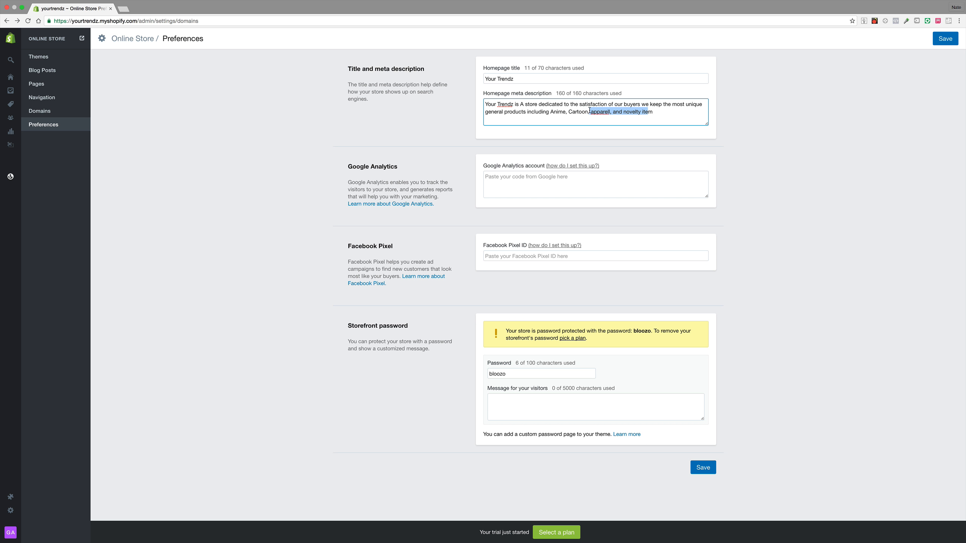
type("and apparel")
left_click(628, 111)
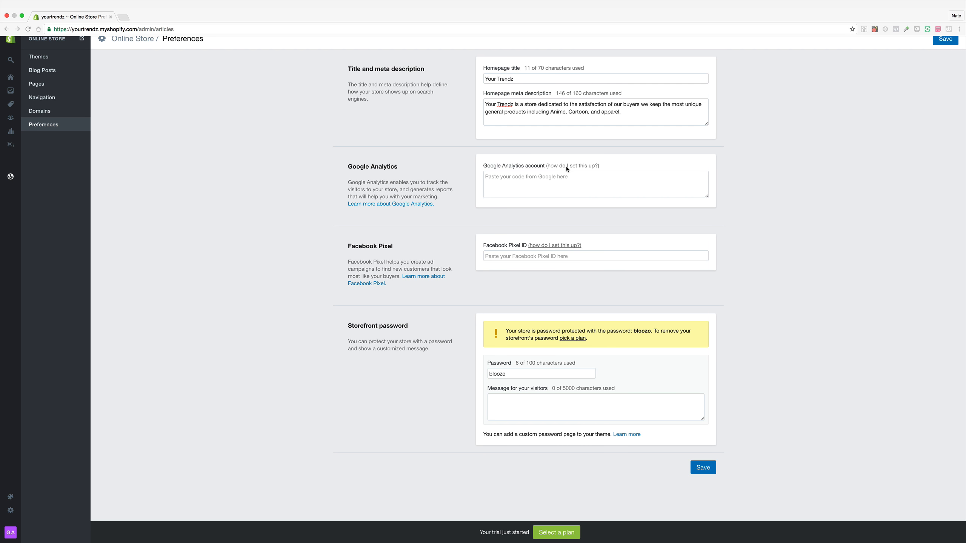
Step: Open the Google Analytics setup help article, then load google.com in a new browser tab
left_click(414, 205)
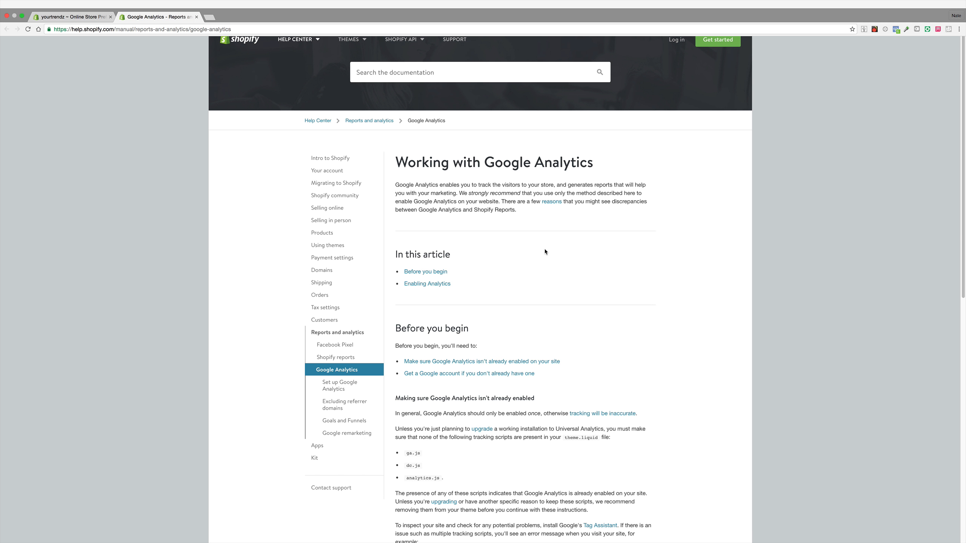
left_click(212, 18)
left_click(242, 30)
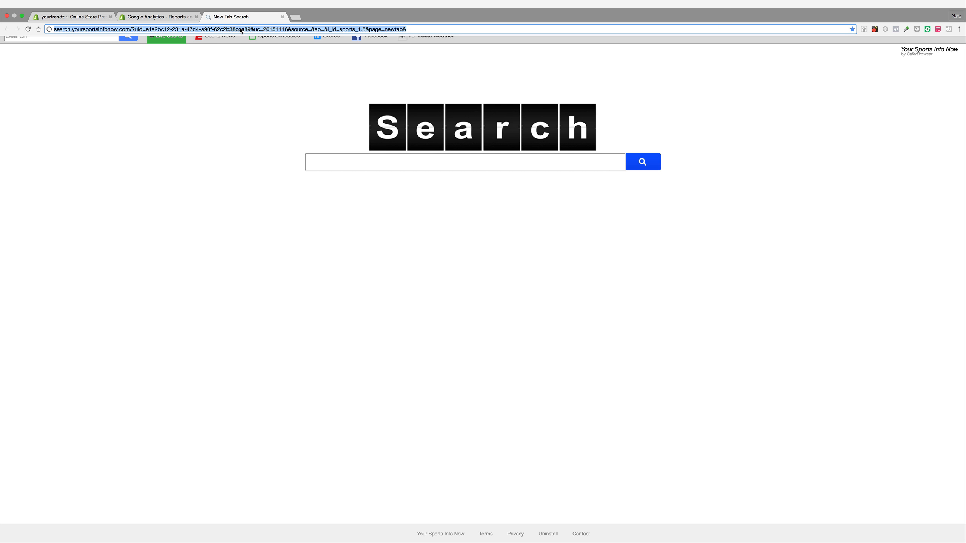
type("google.com")
key("Return")
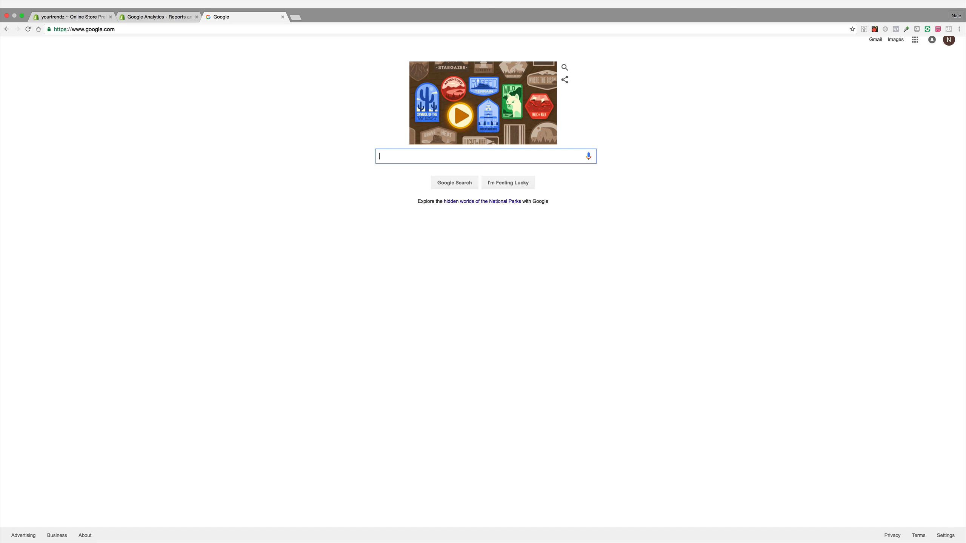
Step: Search Google for google analytics and open the Google Analytics website
type("google")
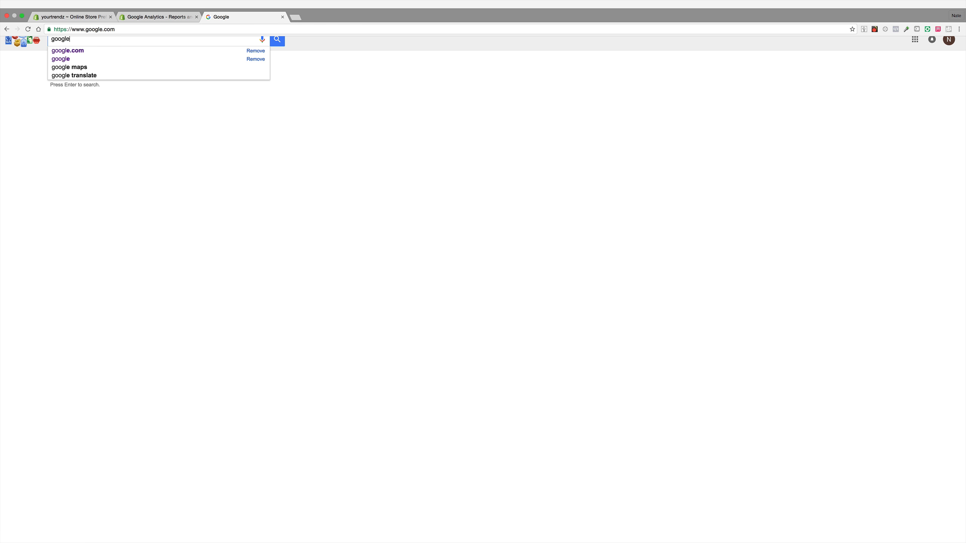
type(" ana")
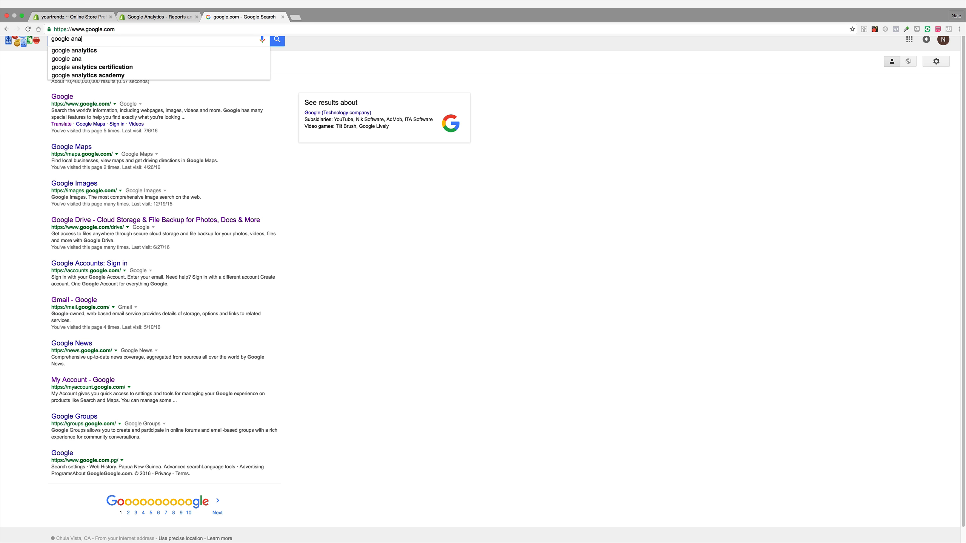
key("super+bracketleft")
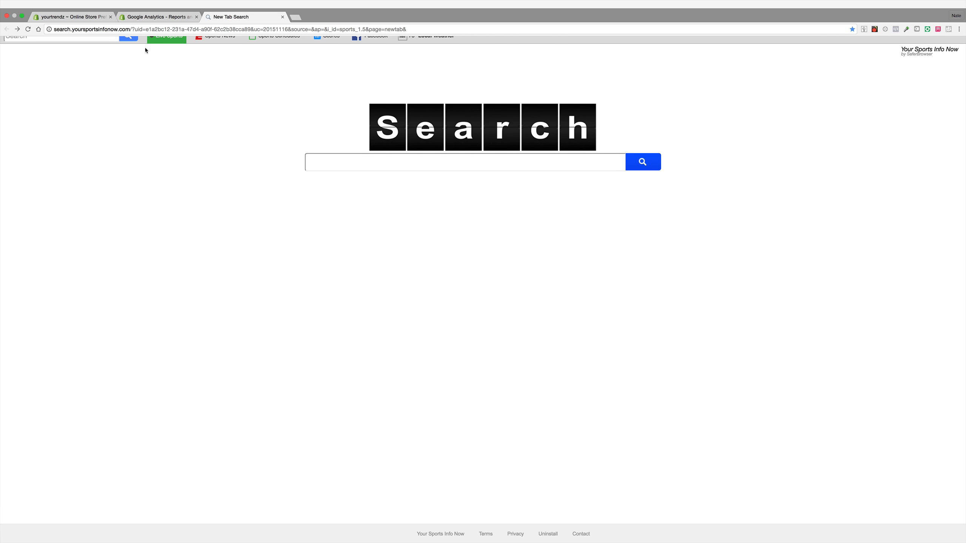
key("super+bracketright")
left_click(78, 32)
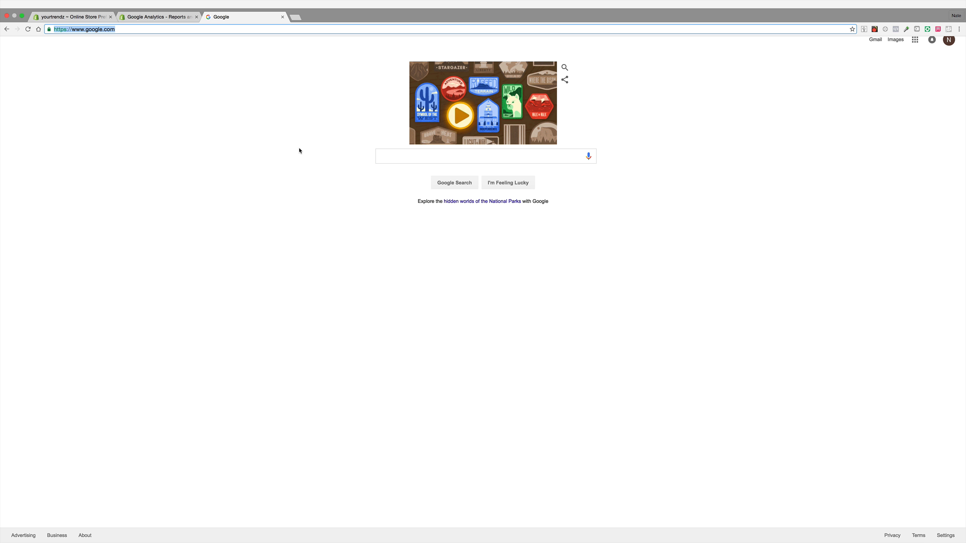
left_click(546, 157)
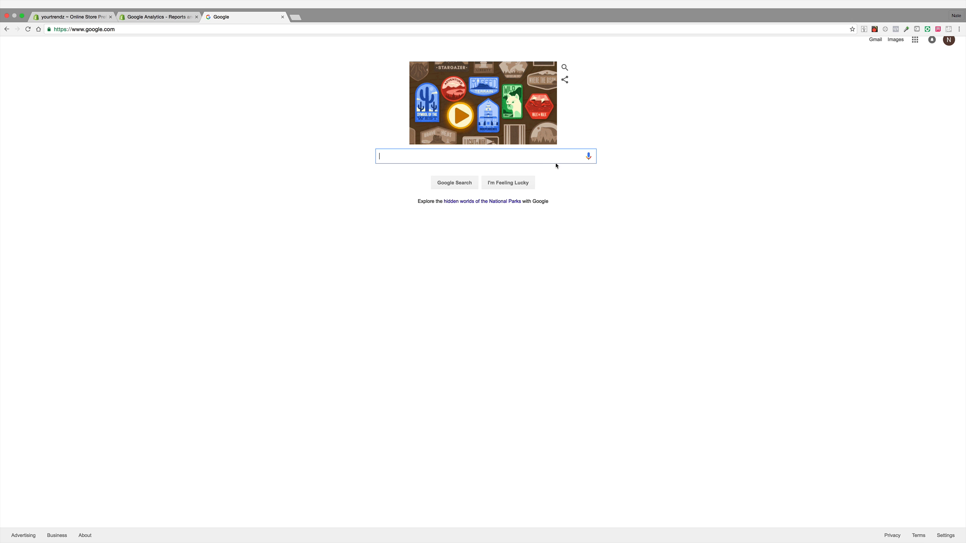
type("go")
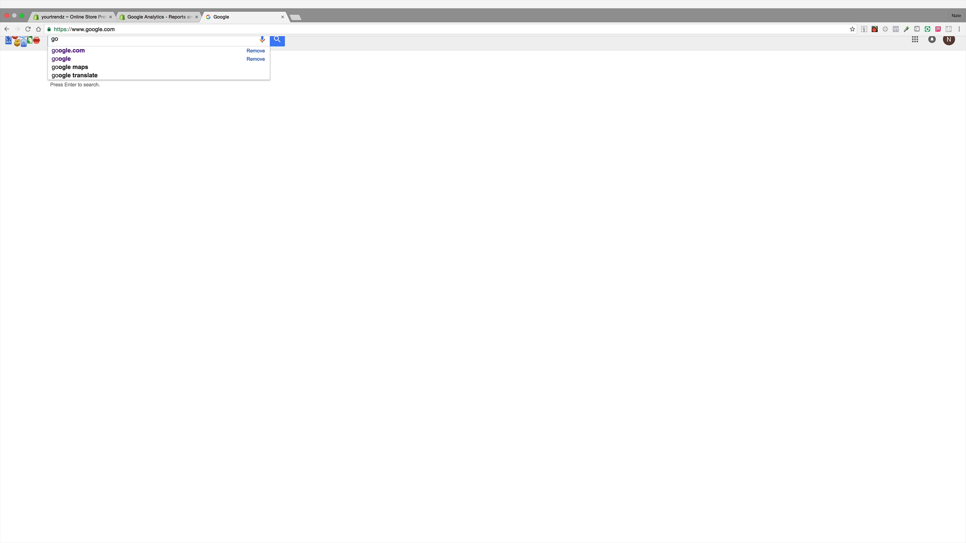
type("oglean")
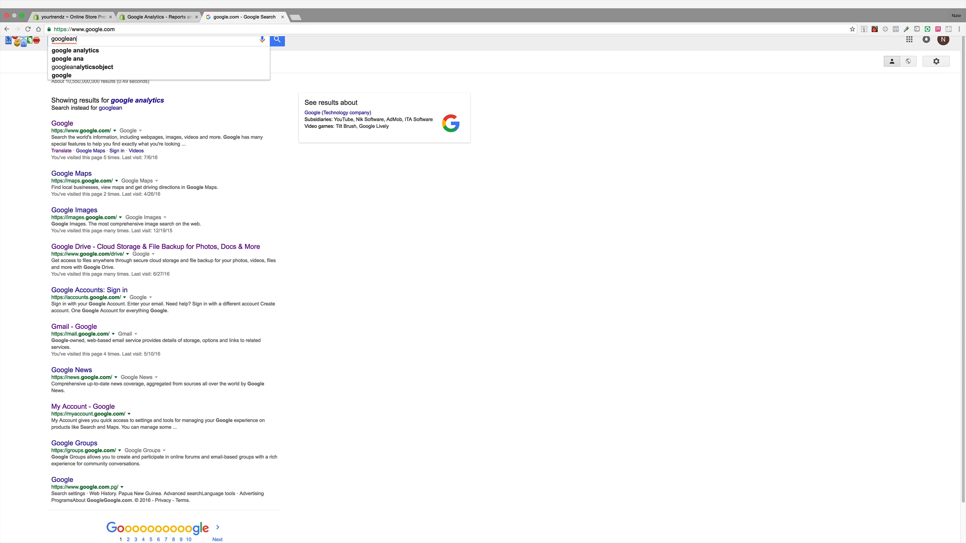
scroll(517, 171, "down", 2)
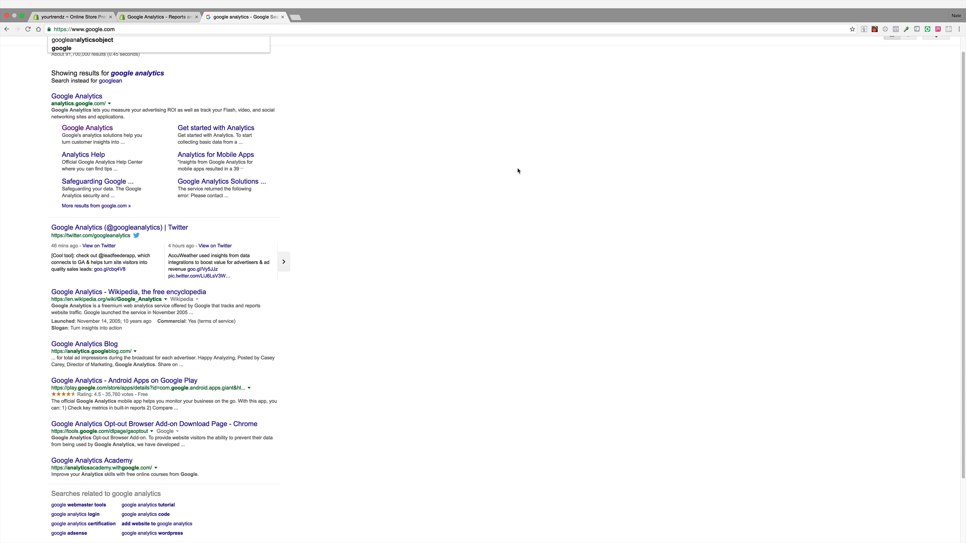
left_click(87, 96)
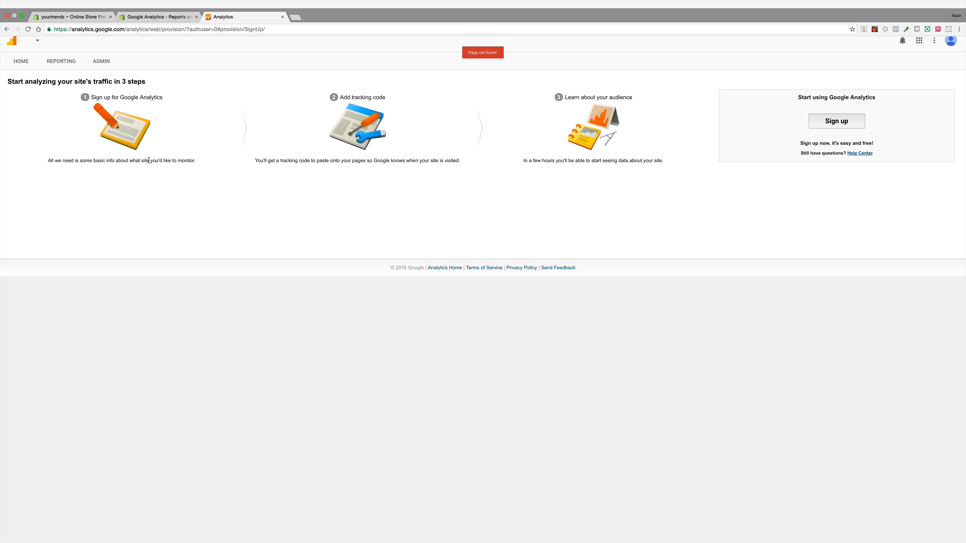
Step: Start the Google Analytics sign-up and enter the account holder's full name as the account name
left_click(846, 122)
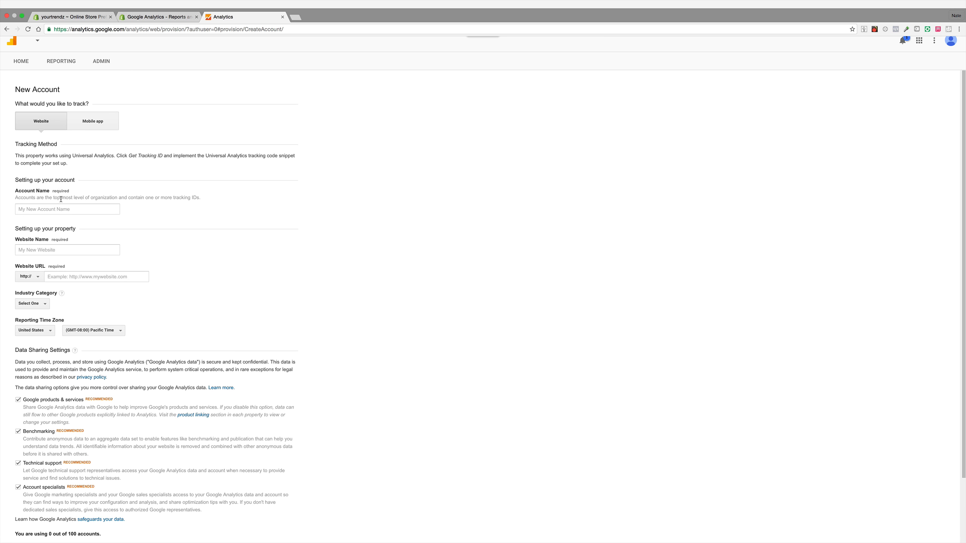
left_click(72, 209)
scroll(142, 205, "down", 1)
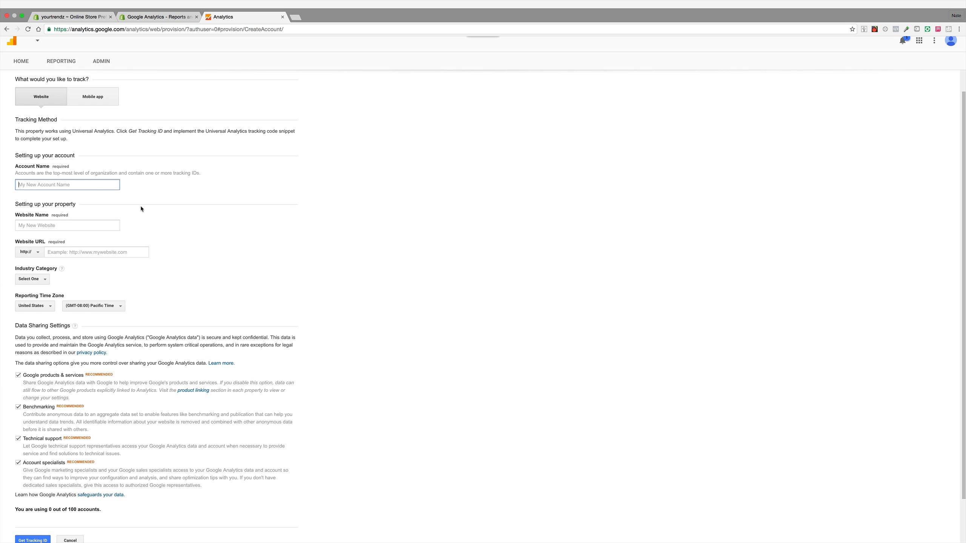
scroll(114, 182, "down", 2)
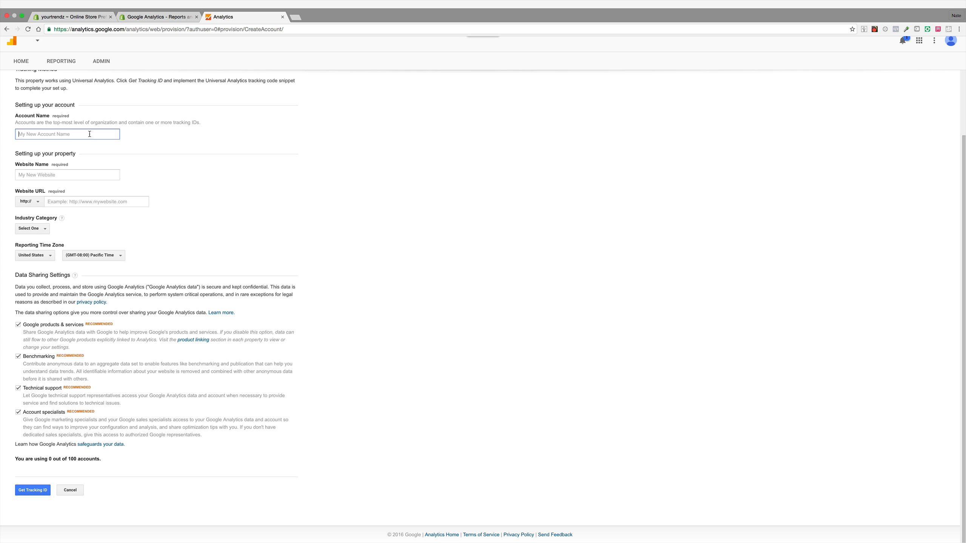
Step: Enter yourtrendz.myshopify.com as the website name
left_click(63, 174)
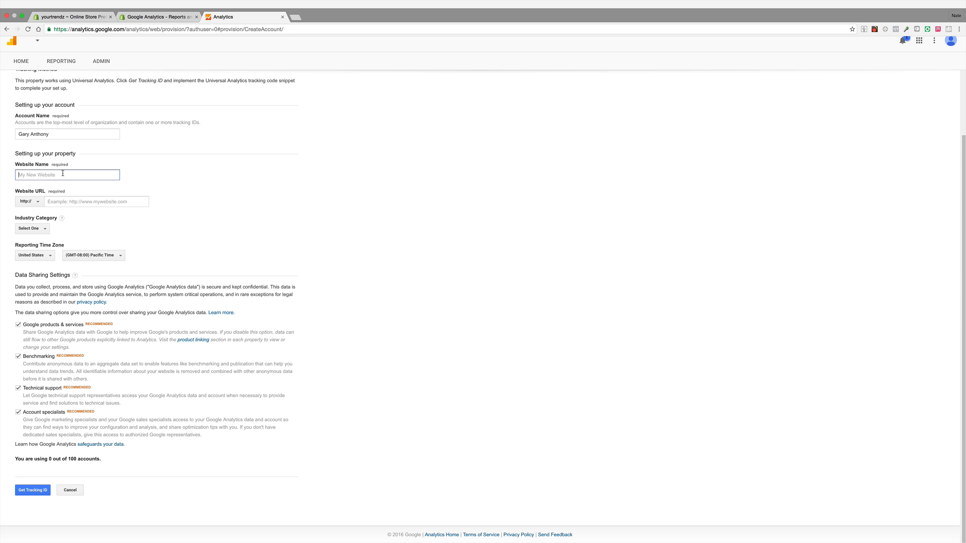
type("yourtrendz.myshopify.com")
left_click(31, 194)
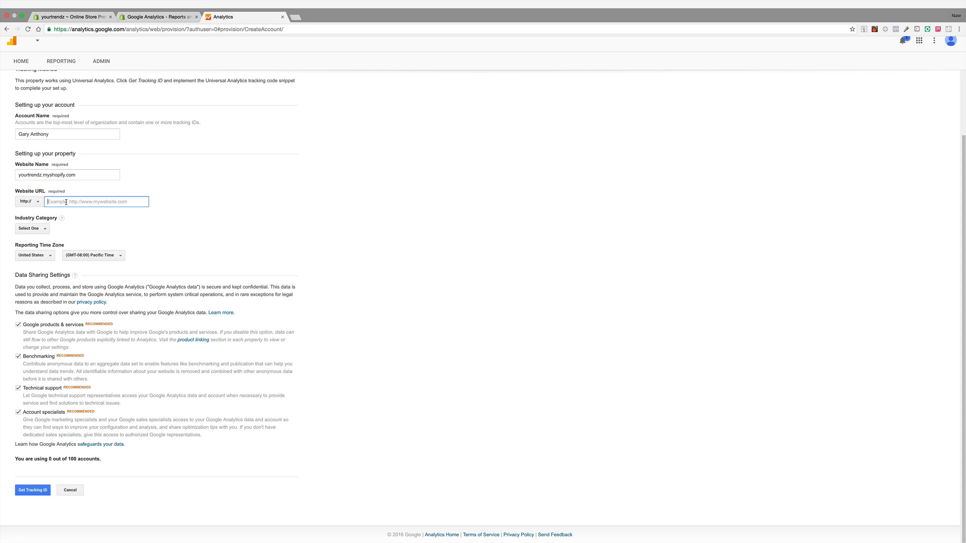
Step: Copy the website name and paste it into the website URL field
triple_click(48, 174)
right_click(48, 174)
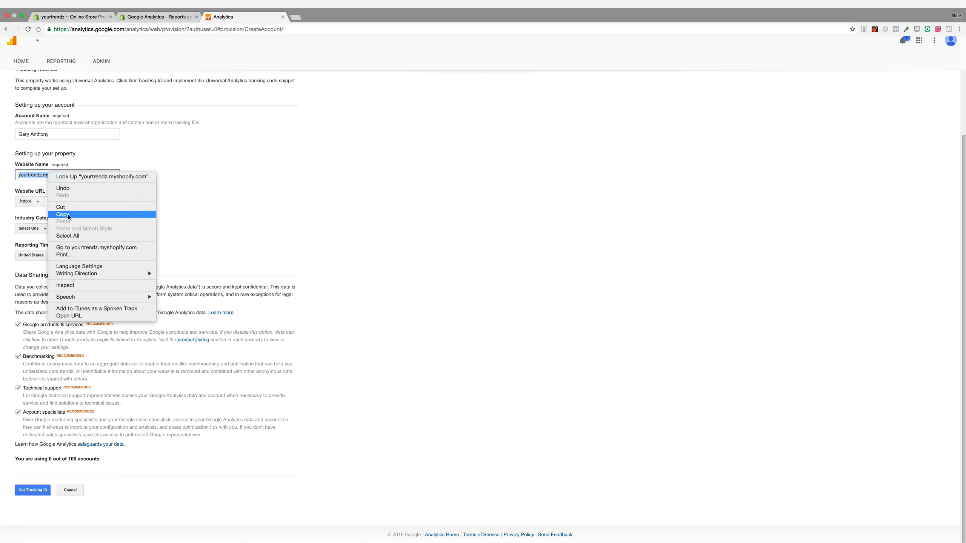
left_click(88, 215)
left_click(87, 201)
right_click(87, 201)
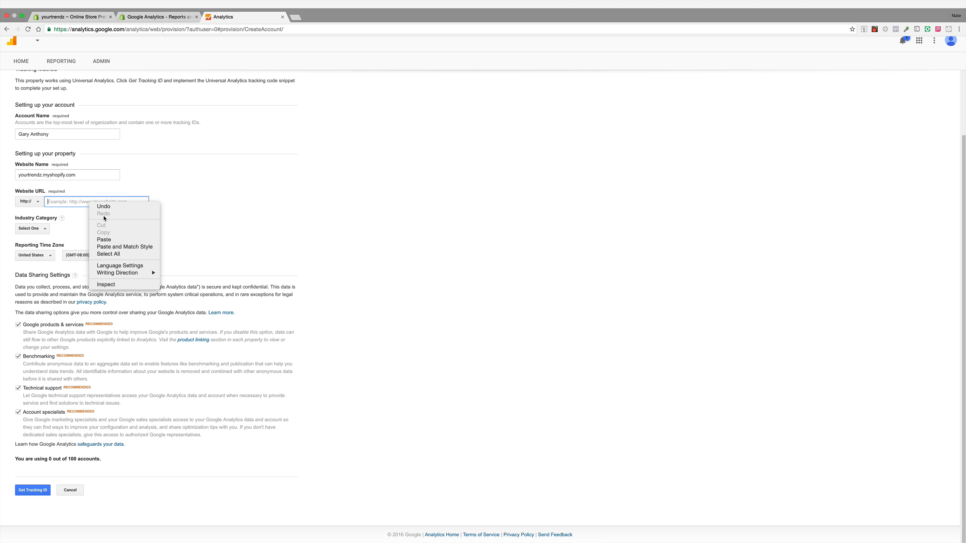
left_click(102, 240)
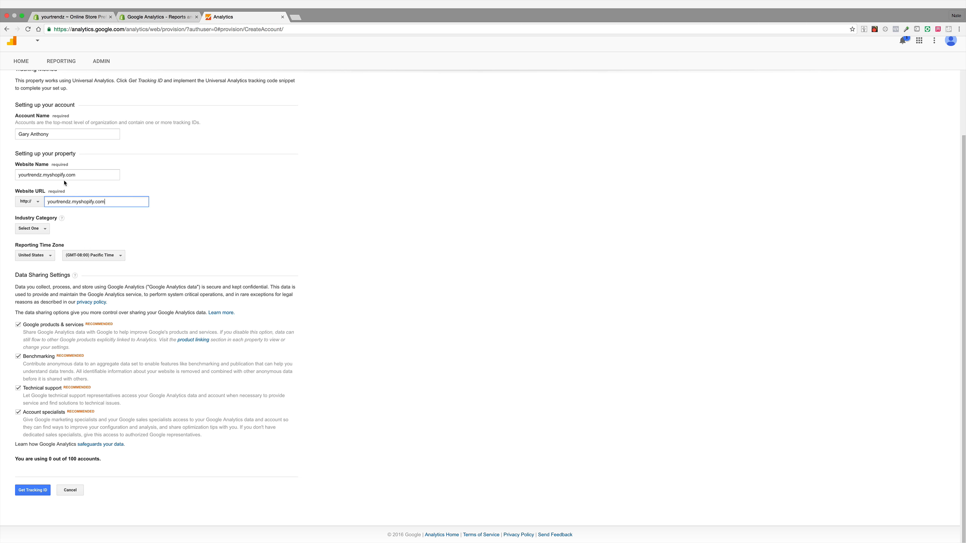
Step: Set the industry category to Shopping
left_click(43, 232)
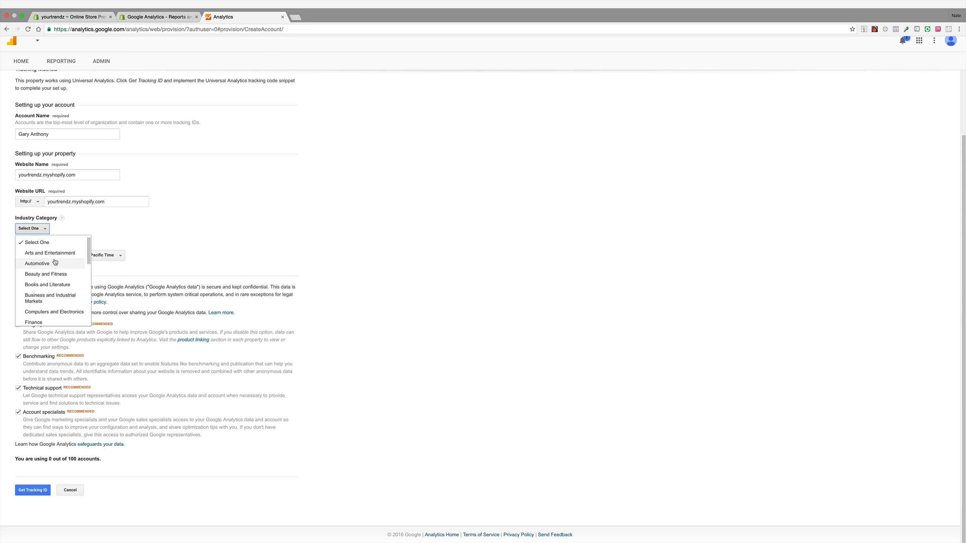
scroll(56, 262, "down", 4)
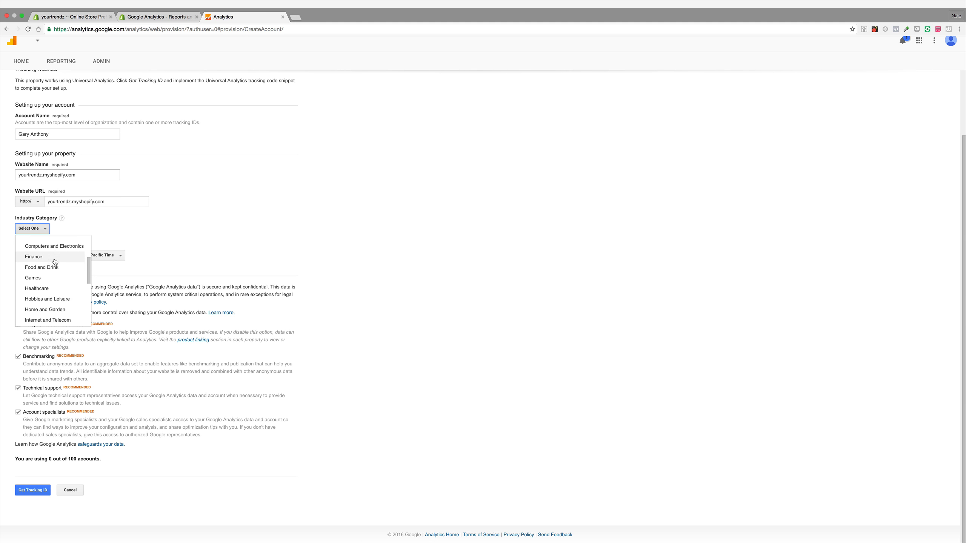
scroll(56, 262, "down", 5)
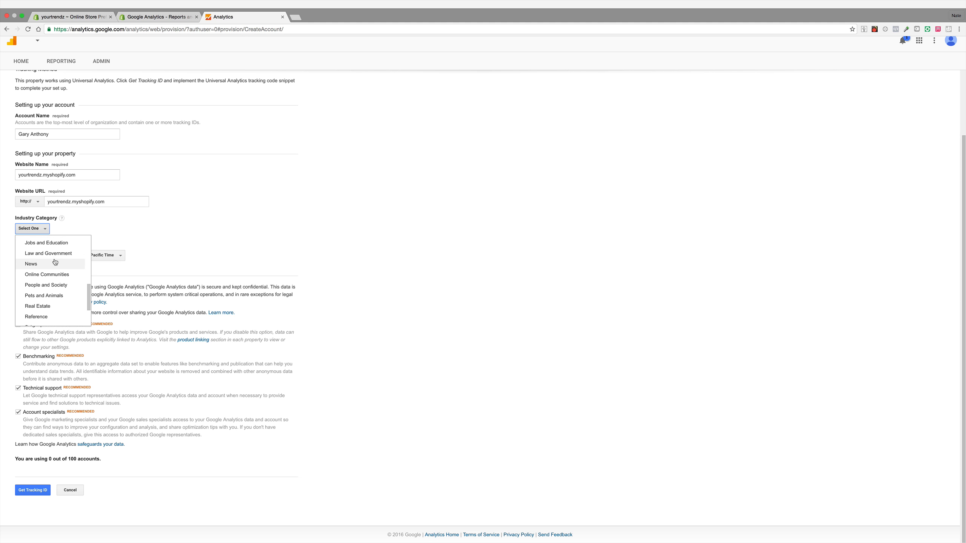
scroll(55, 261, "down", 4)
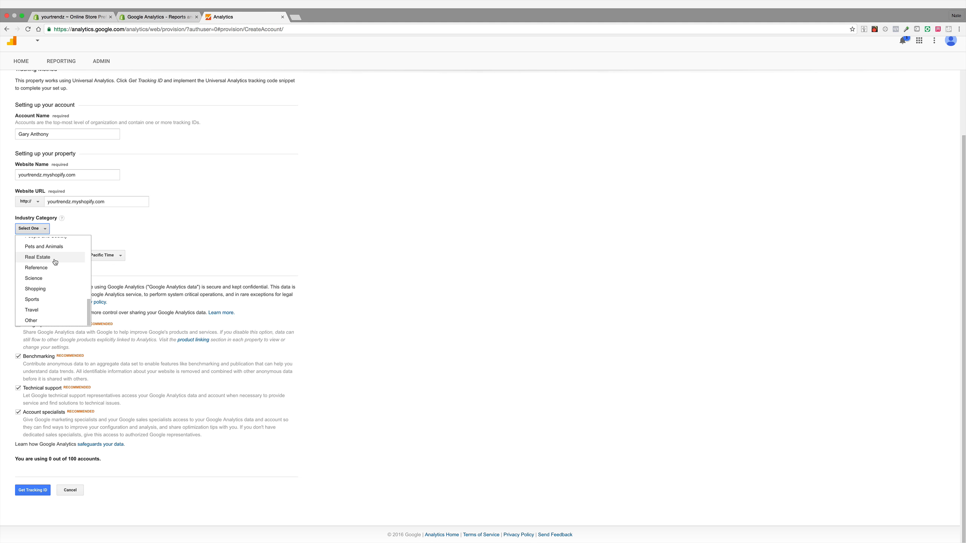
scroll(55, 262, "up", 6)
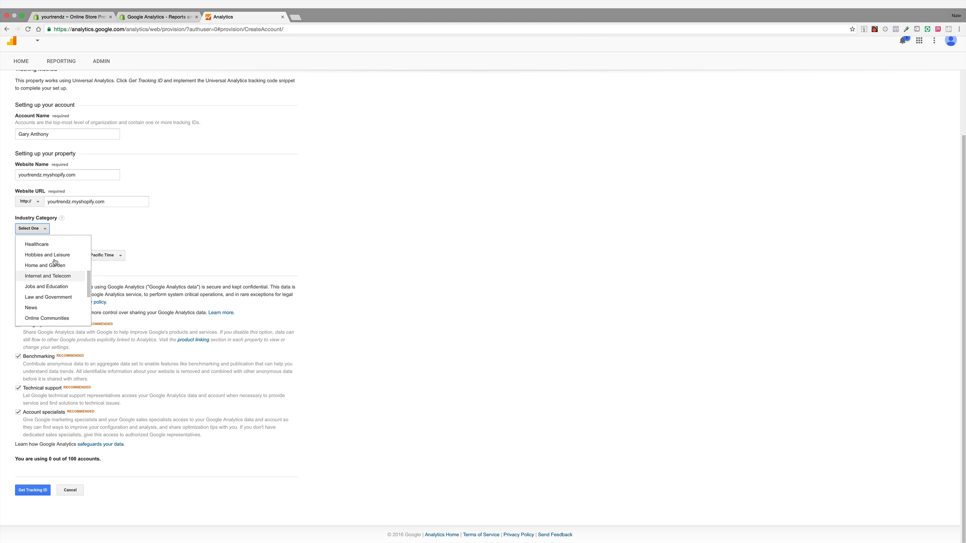
scroll(55, 262, "down", 4)
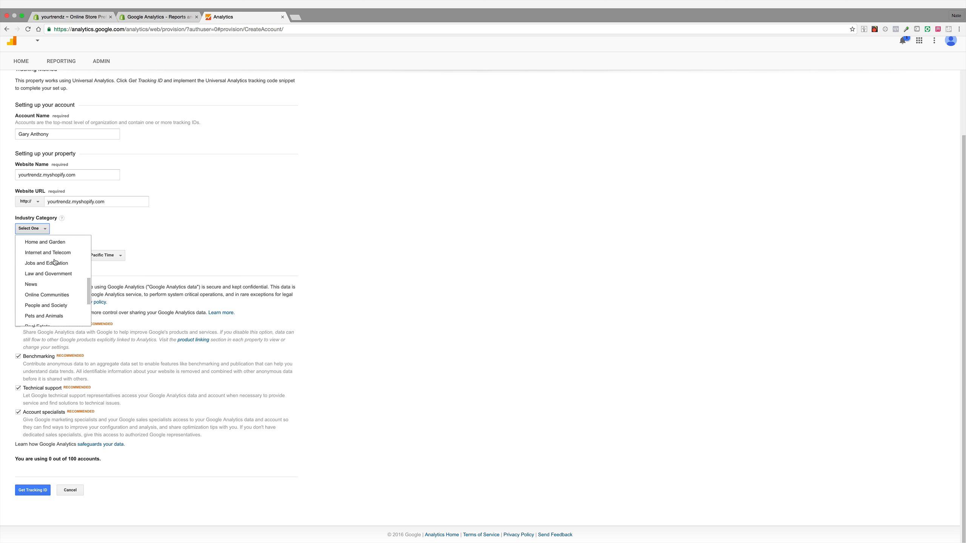
scroll(55, 262, "down", 5)
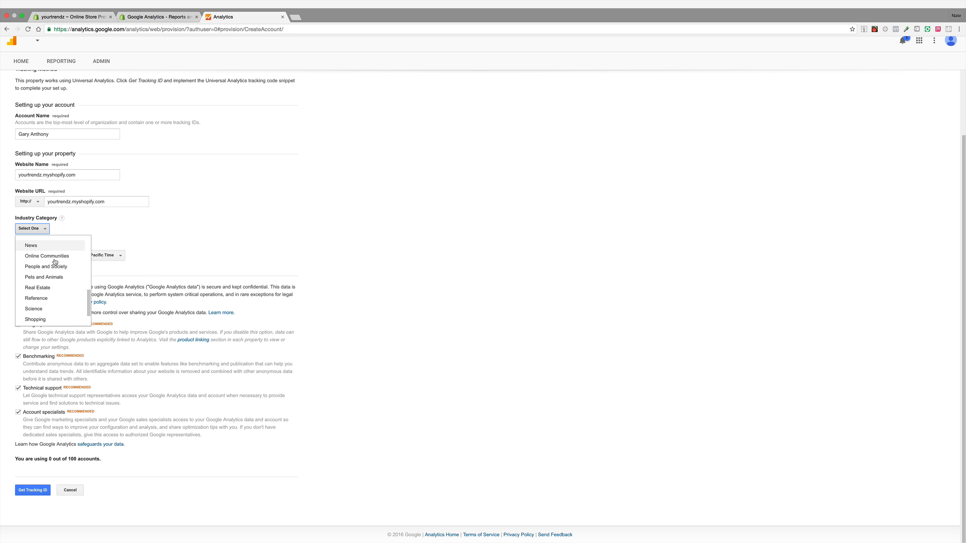
left_click(54, 289)
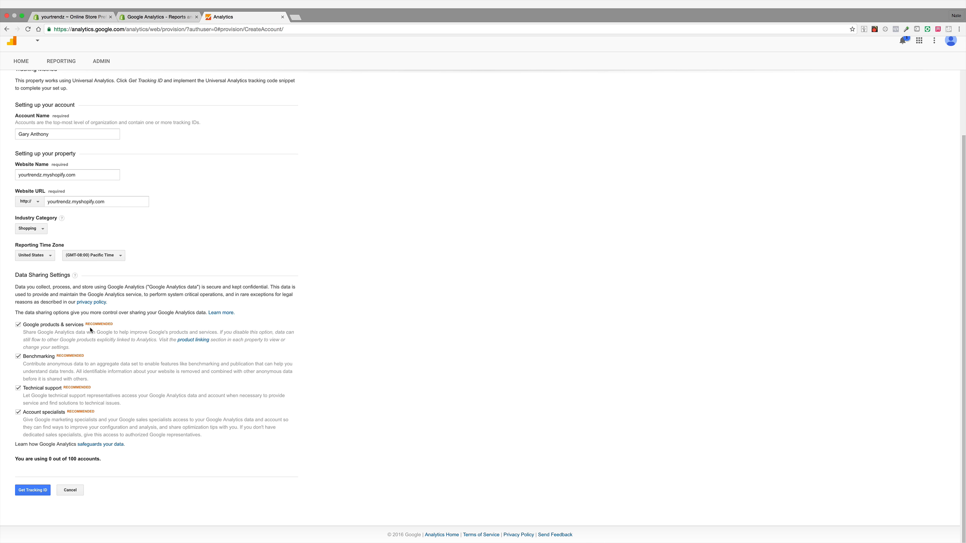
Step: Request a tracking ID and accept the Google Analytics terms of service
left_click(41, 490)
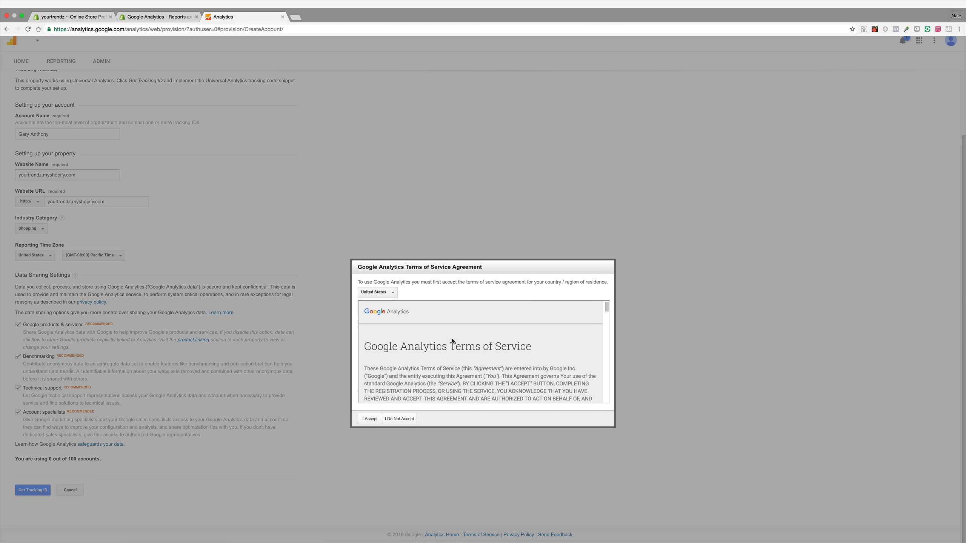
scroll(452, 338, "down", 10)
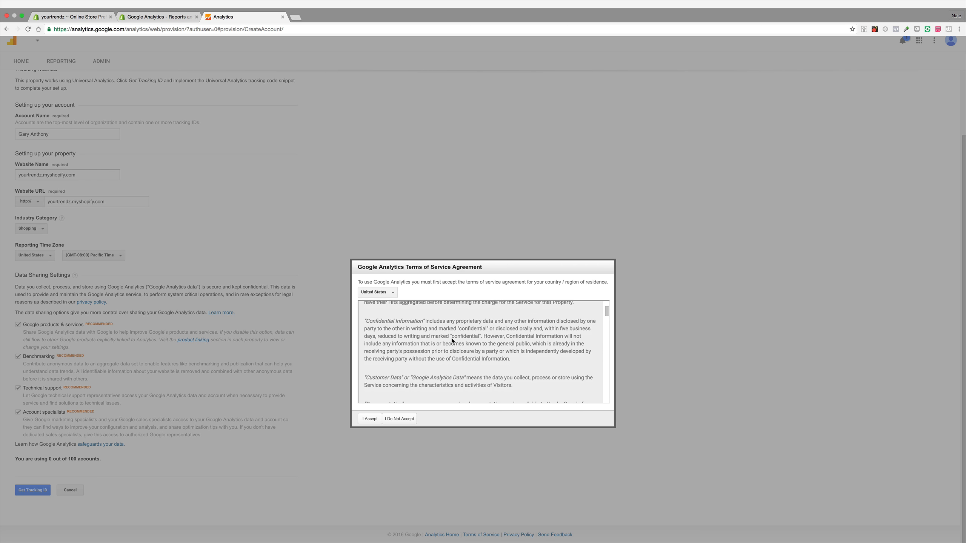
scroll(452, 338, "down", 15)
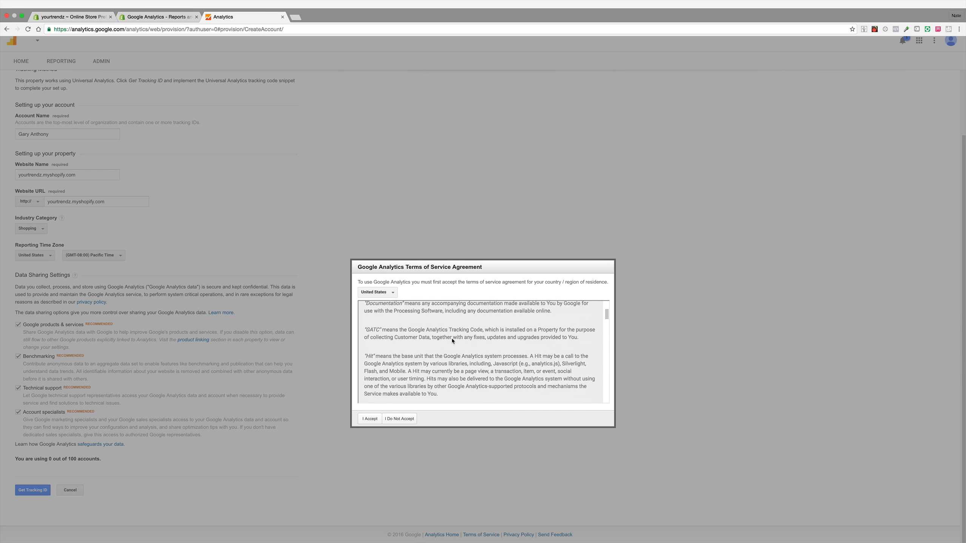
left_click(369, 419)
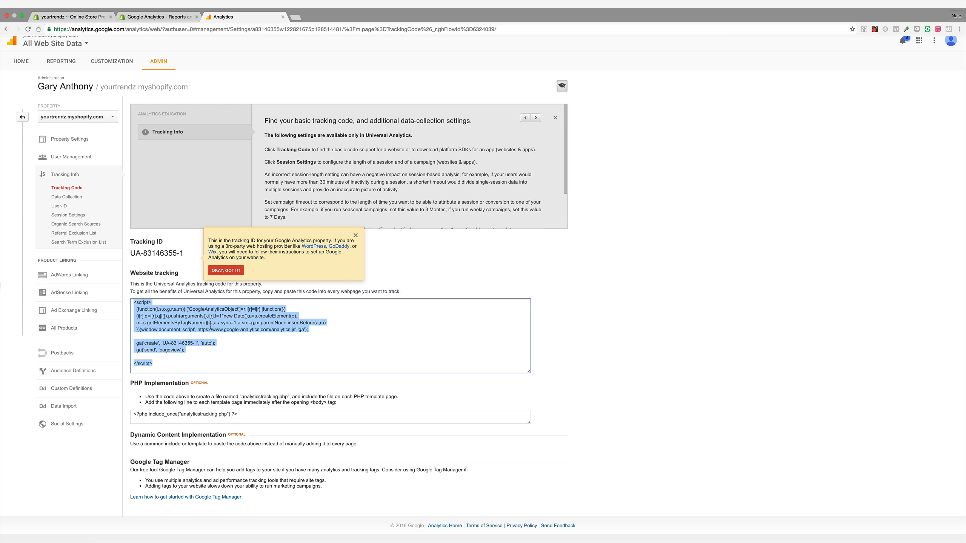
Step: Copy the website tracking code snippet
left_click(210, 326)
right_click(211, 326)
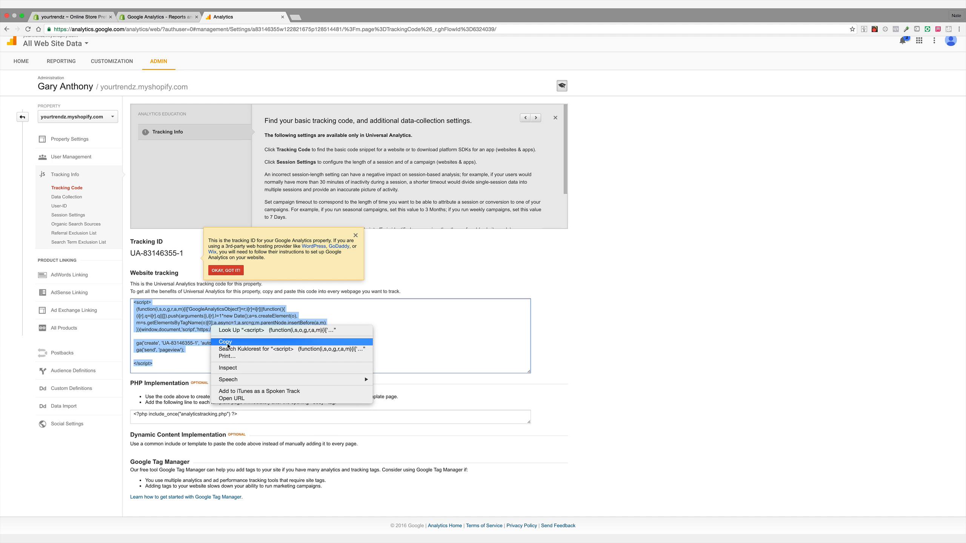
left_click(236, 344)
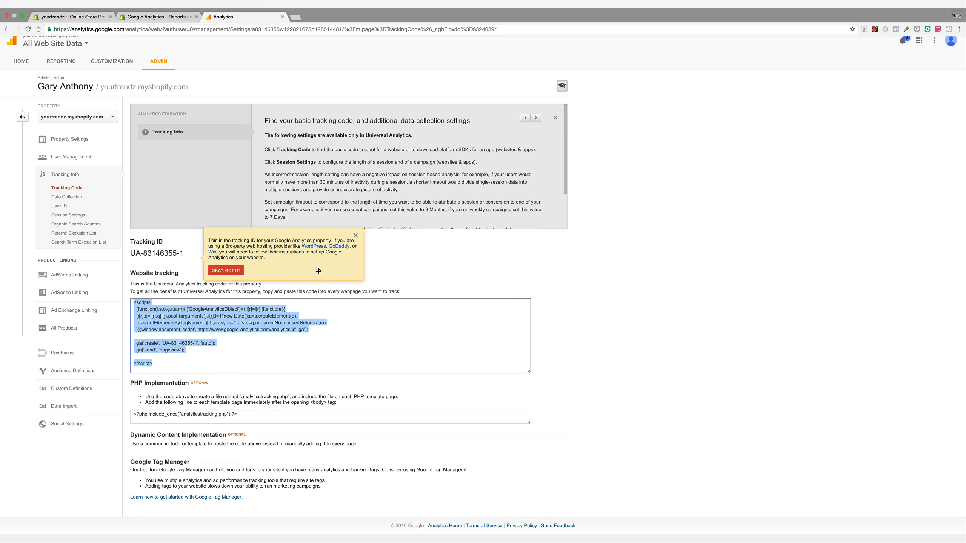
Step: Return to the Shopify preferences and paste the tracking code into the Google Analytics account field
left_click(158, 19)
left_click(95, 17)
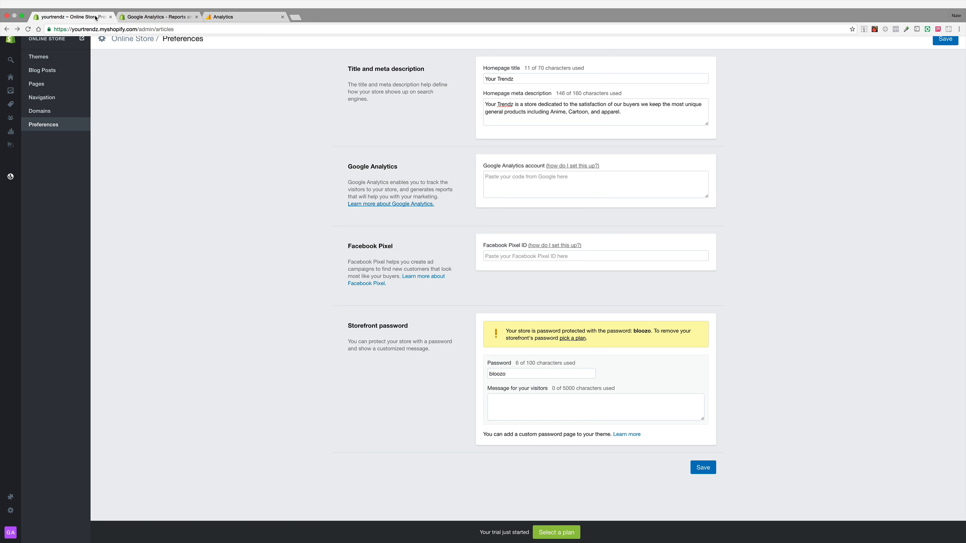
right_click(570, 190)
left_click(593, 222)
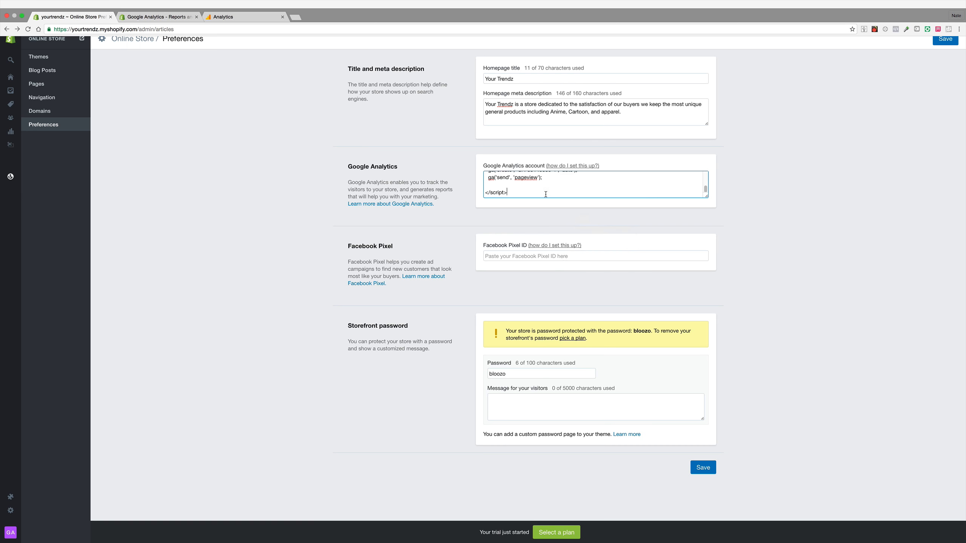
scroll(547, 190, "up", 5)
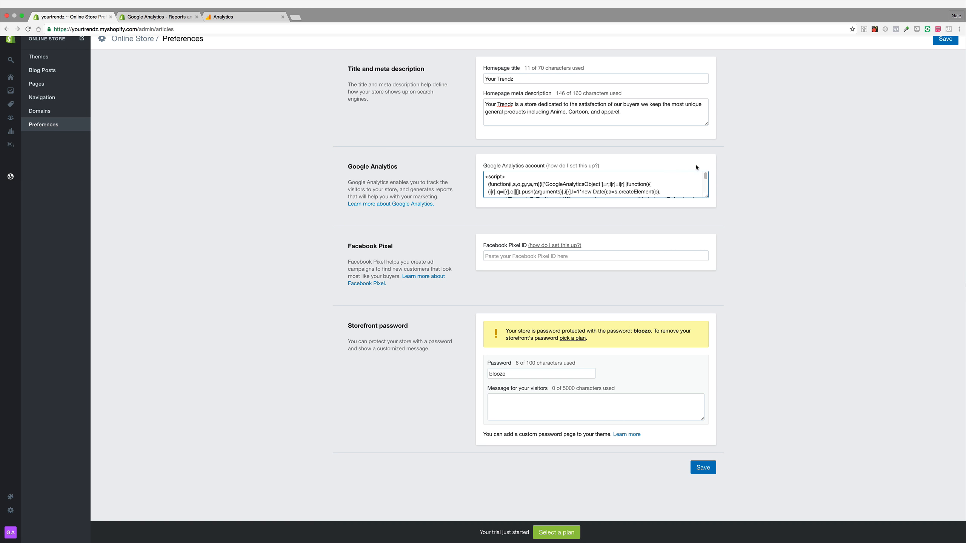
left_click(737, 163)
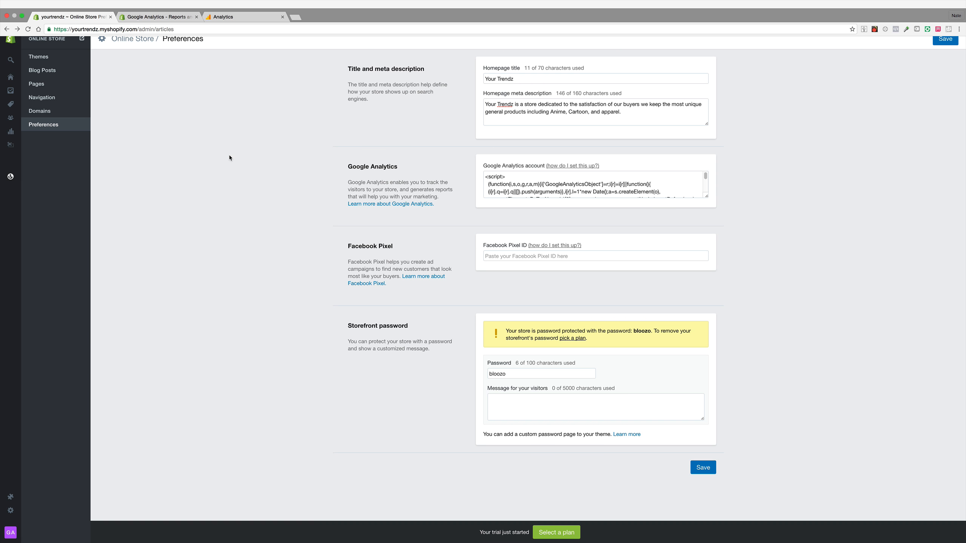
Step: Save the online store preferences with the pasted Google Analytics code
left_click(11, 510)
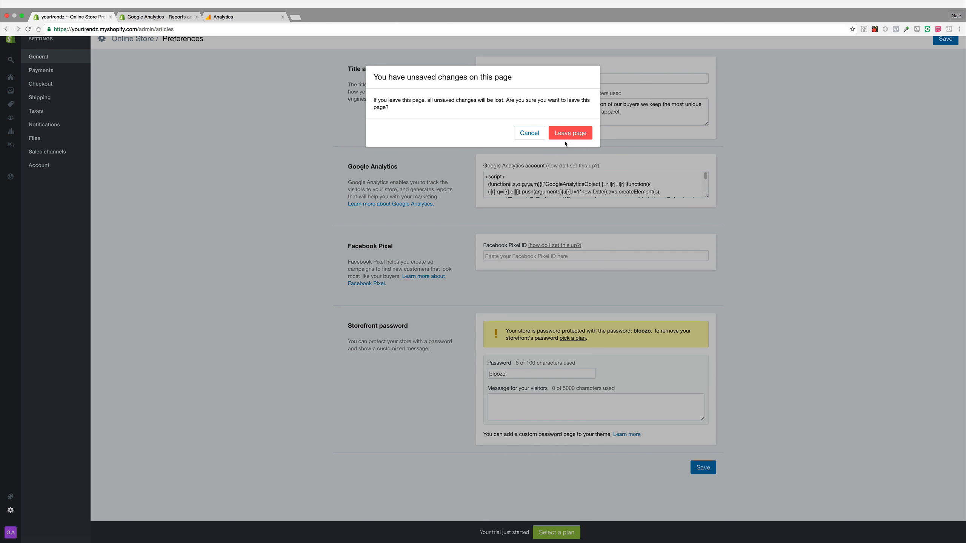
left_click(529, 133)
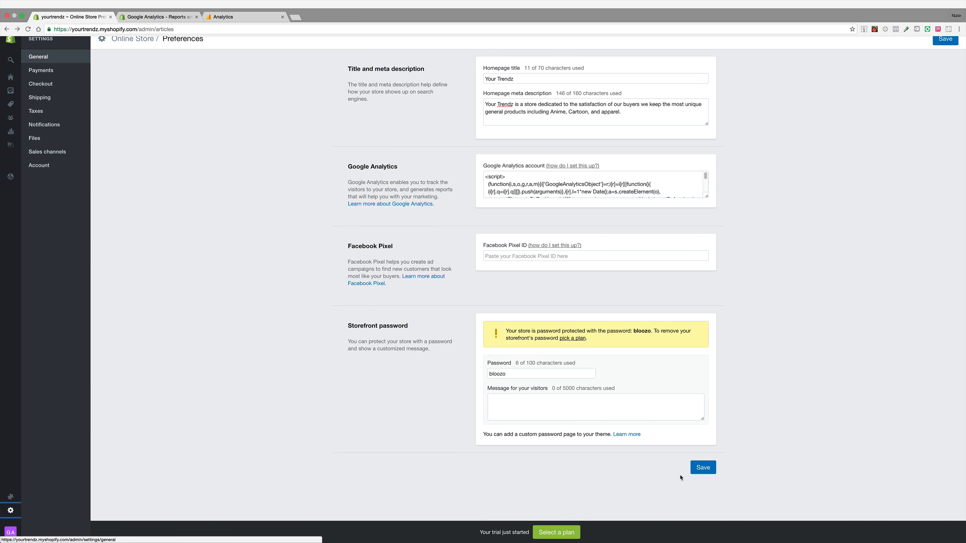
left_click(707, 468)
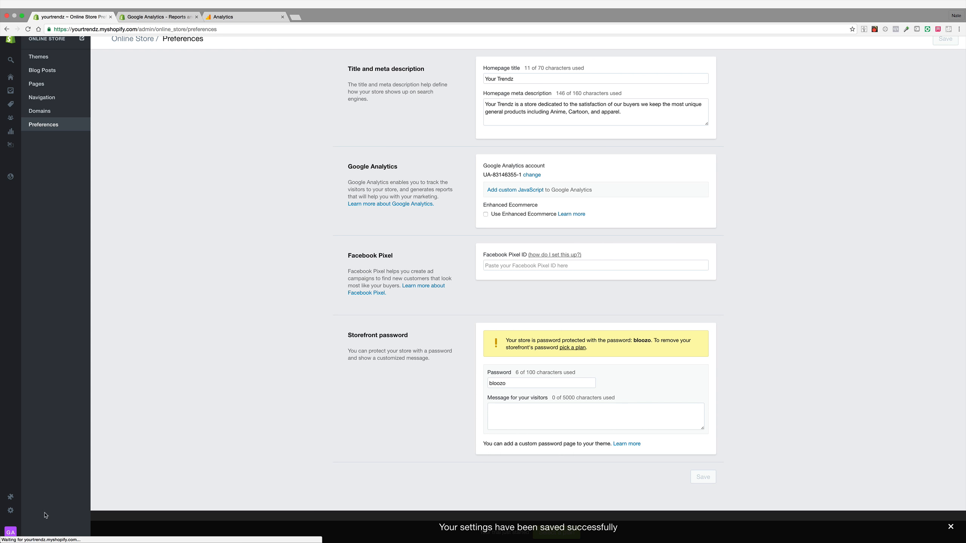
Step: Open the store's general settings and replace the customer email with the store's support address
left_click(36, 497)
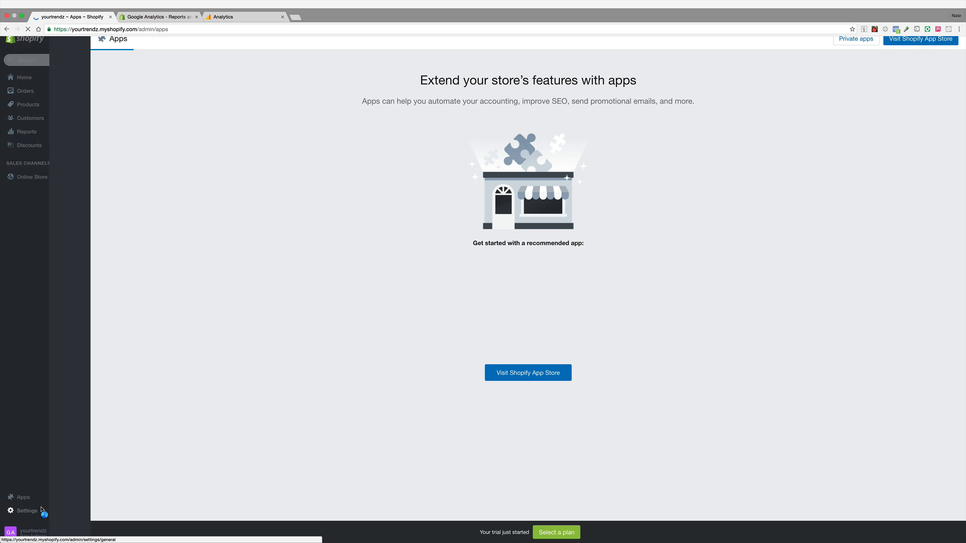
left_click(42, 509)
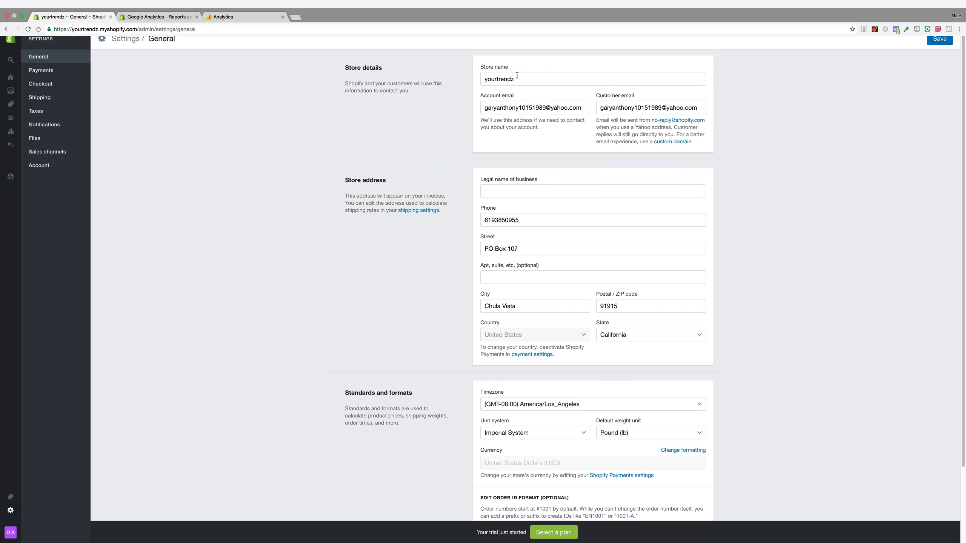
scroll(486, 361, "down", 3)
scroll(487, 364, "up", 4)
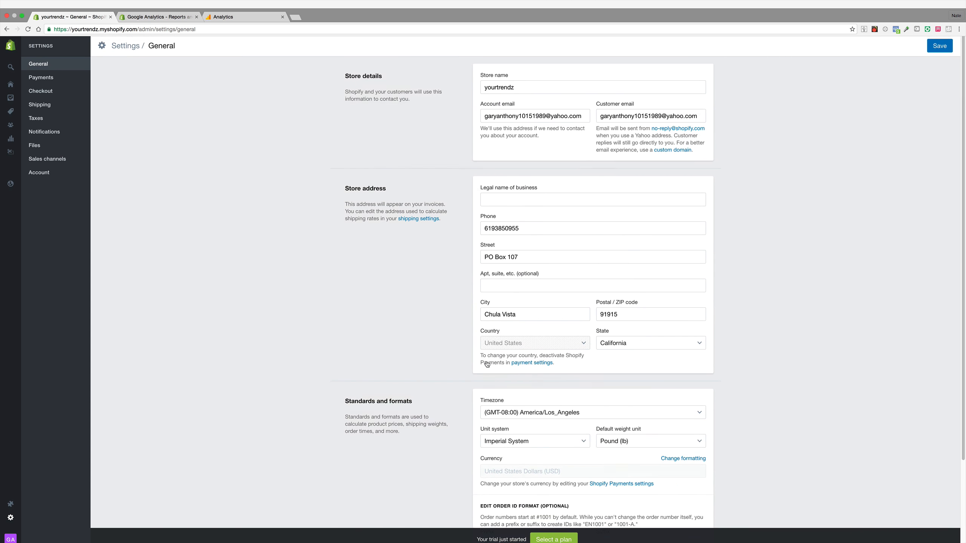
scroll(487, 365, "down", 1)
triple_click(631, 106)
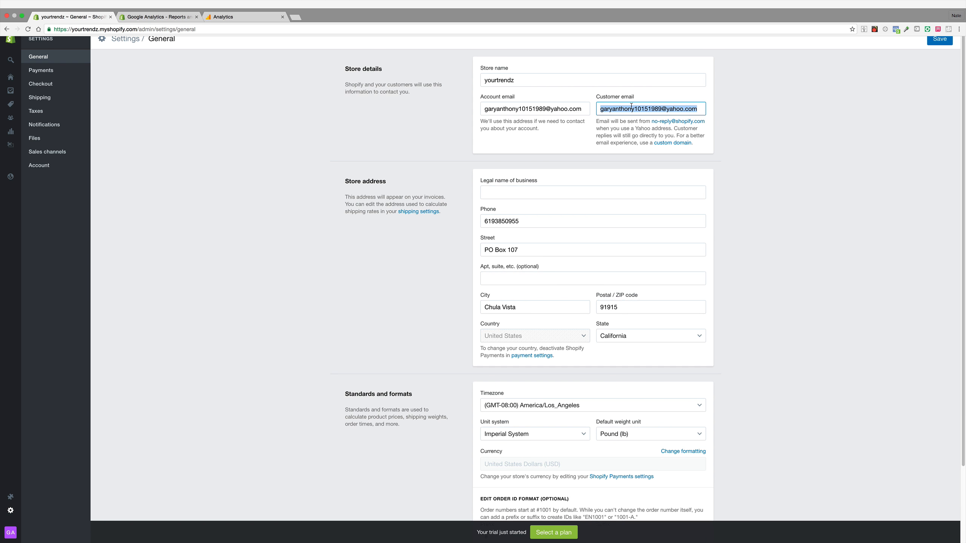
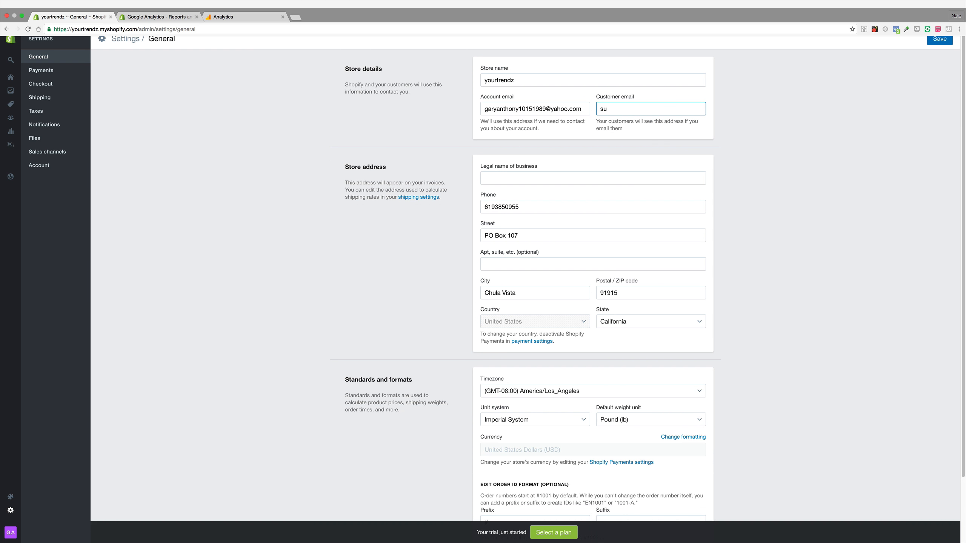
scroll(578, 173, "down", 1)
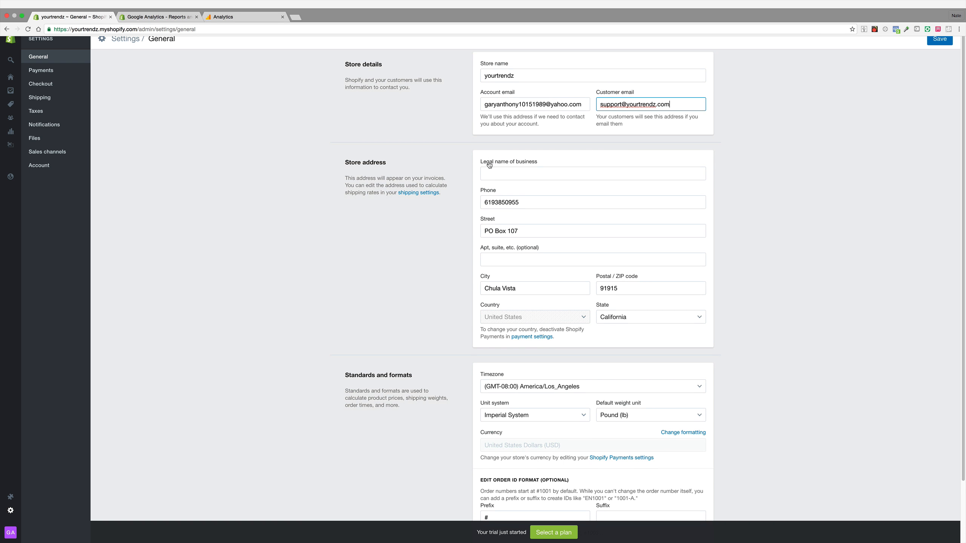
scroll(489, 165, "down", 1)
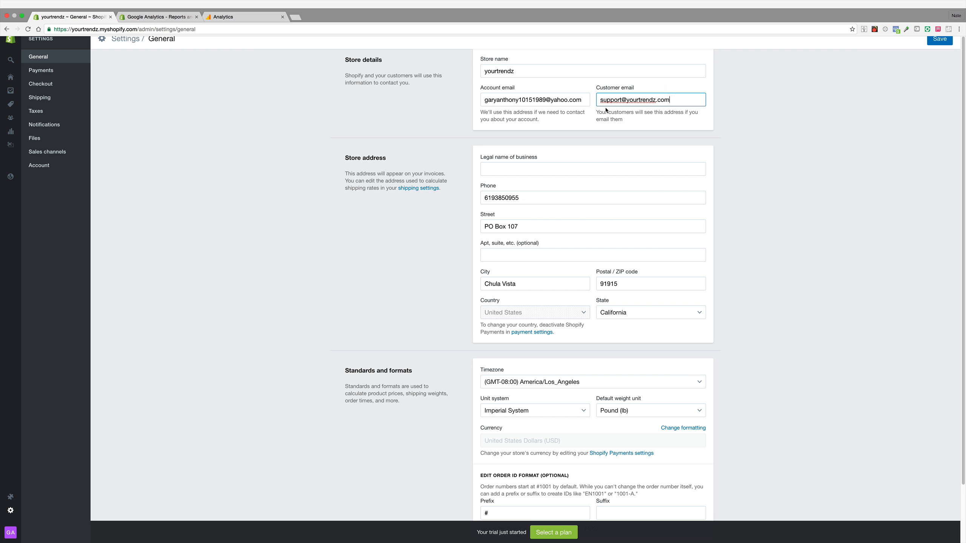
left_click(589, 130)
Step: Open Zendesk in a new tab and start the free trial sign-up
left_click(295, 16)
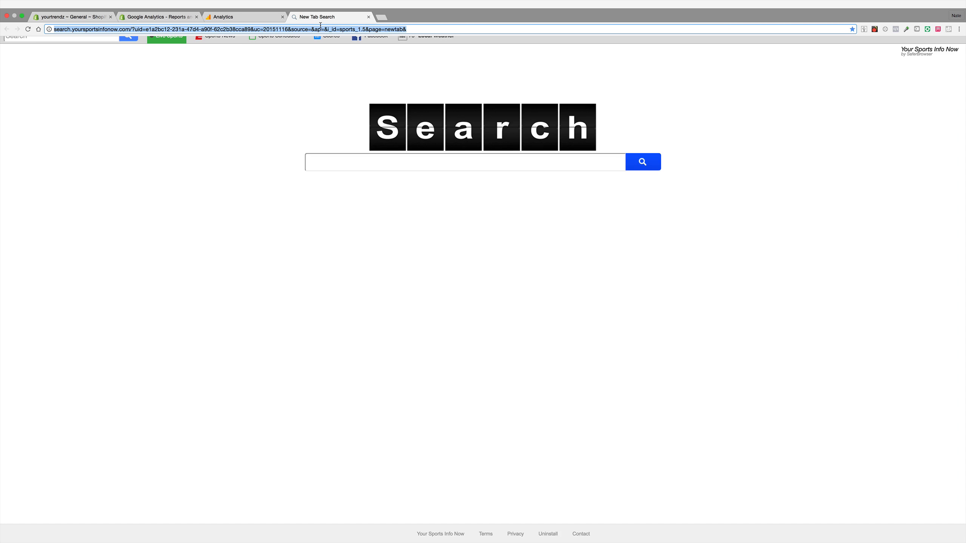
type("zendesk.co")
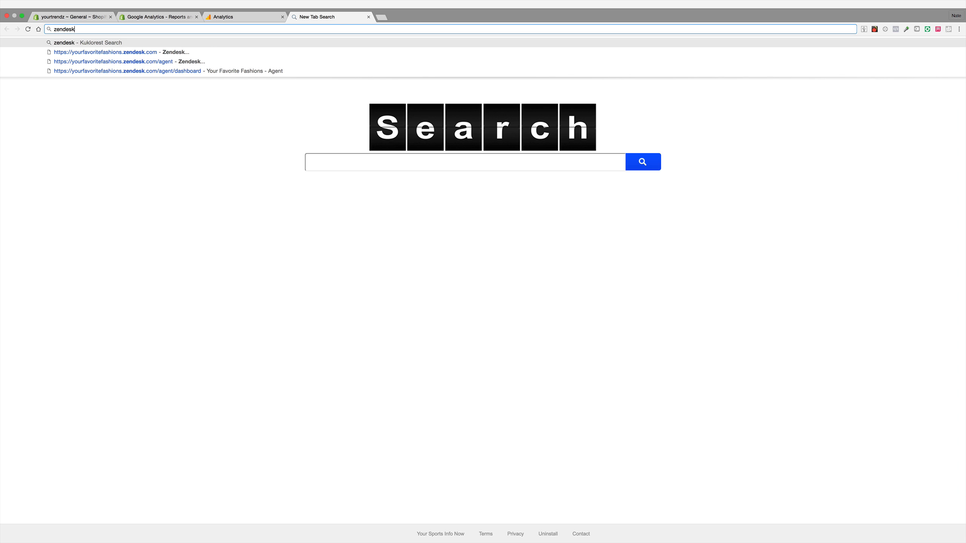
type("m")
key("Return")
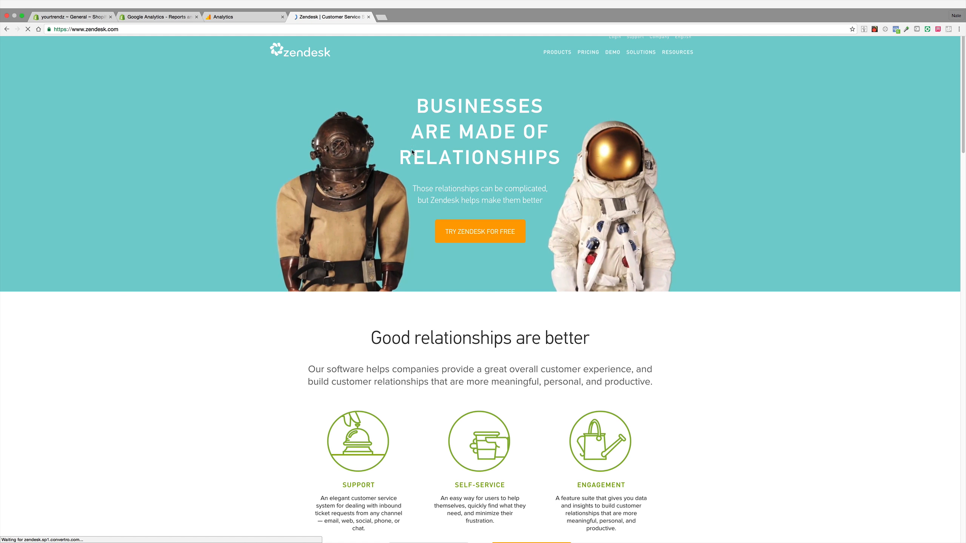
left_click(510, 232)
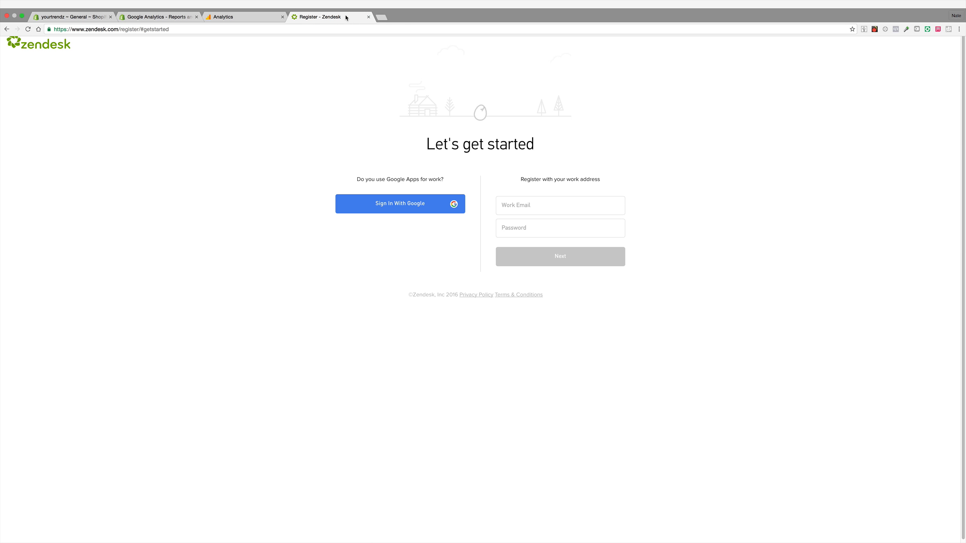
Step: Go to the existing Your Favorite Fashions Zendesk agent dashboard instead
left_click(395, 29)
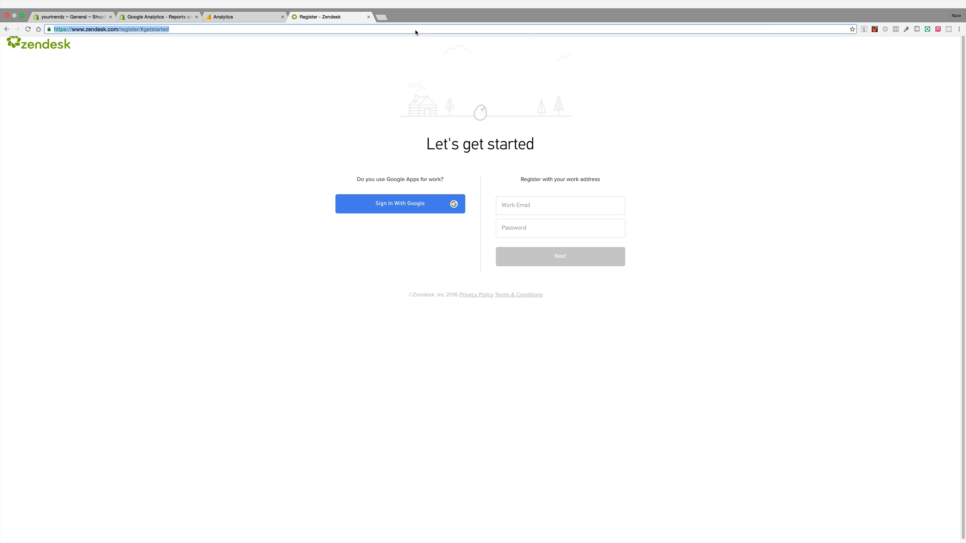
type("yourfavoritefashions.zendesk.com")
key("Return")
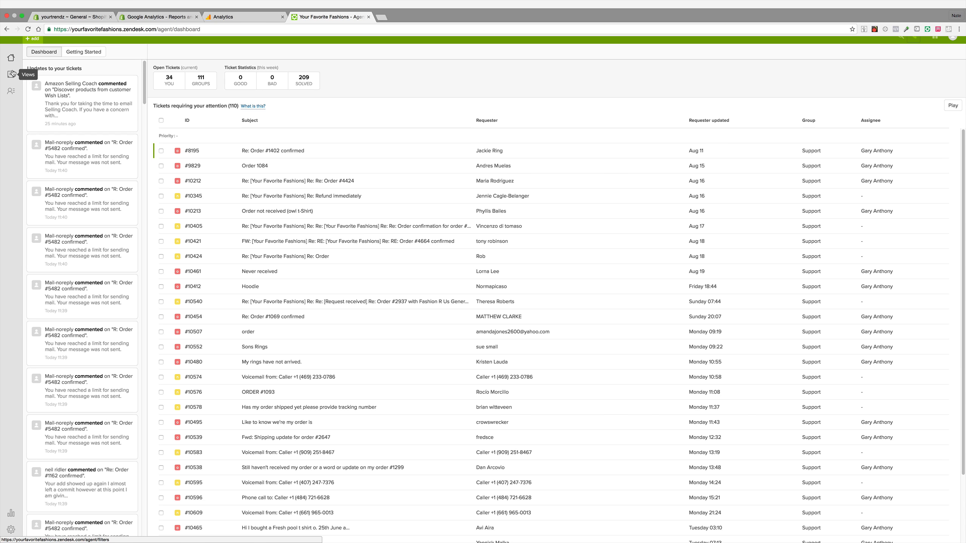
Step: Open Google Voice in a new tab through a Google search, accept its terms and proceed with setup
left_click(381, 16)
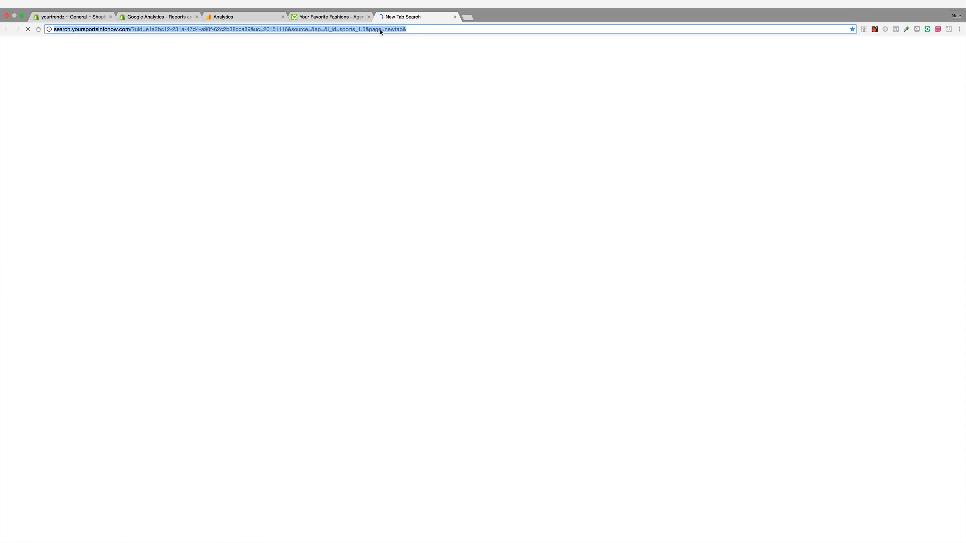
type("google.com")
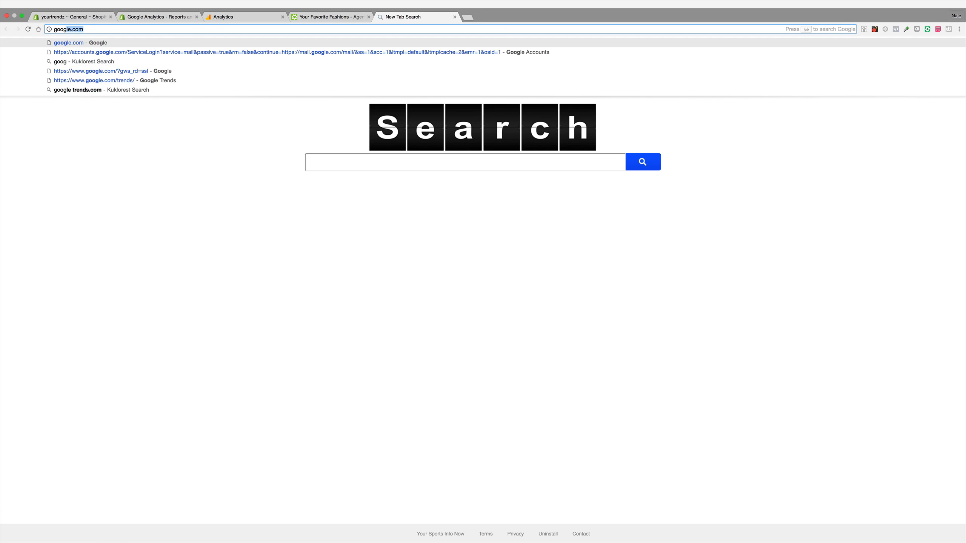
key("Return")
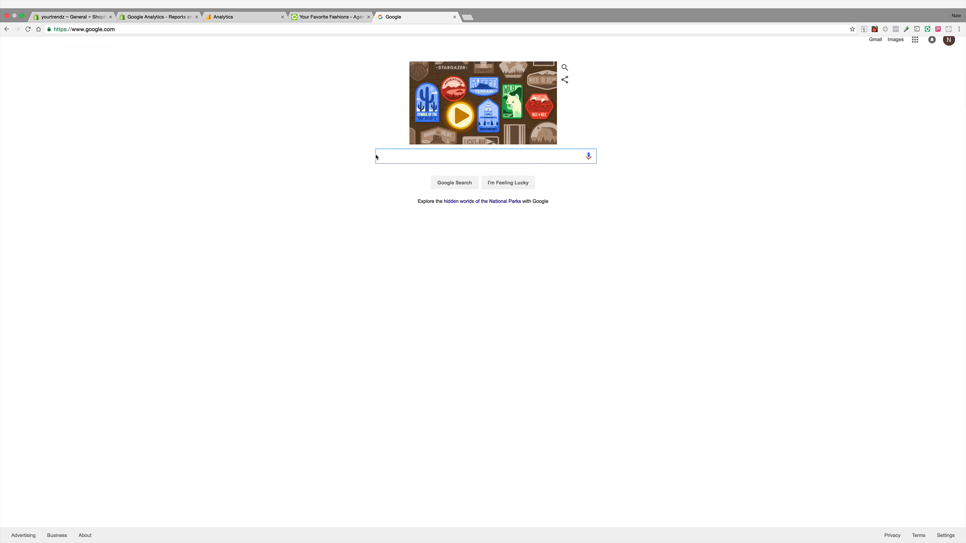
type("google voice")
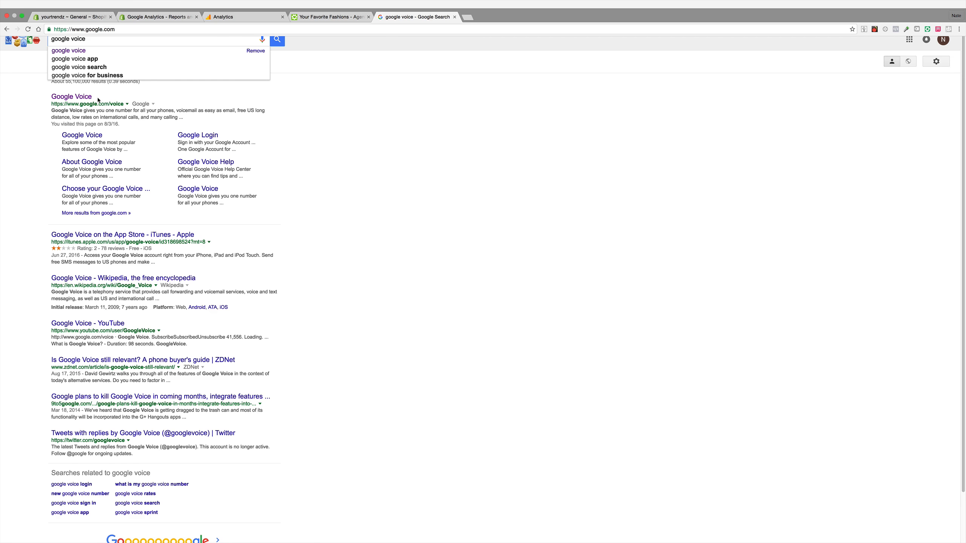
left_click(82, 97)
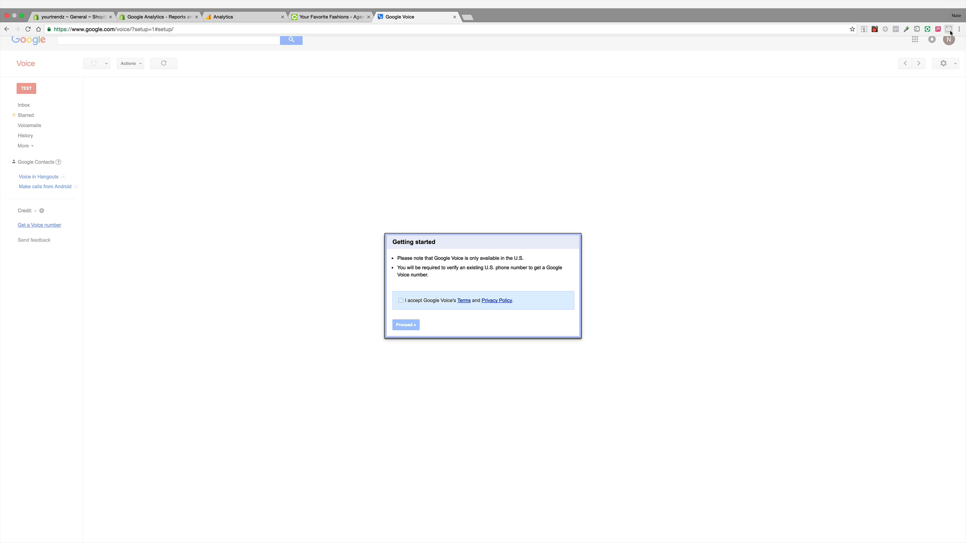
left_click(404, 301)
left_click(410, 324)
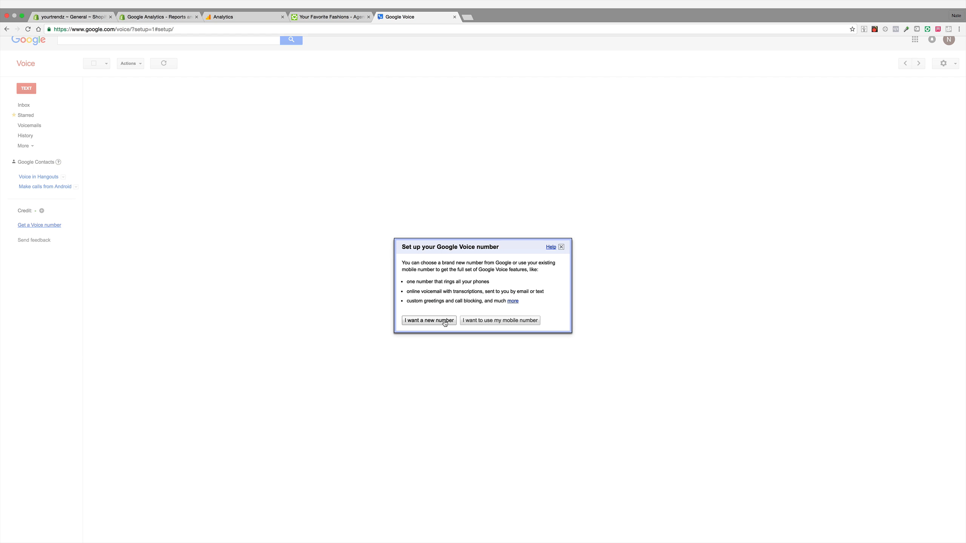
Step: Choose to get a new Google Voice number and enter the forwarding phone number
left_click(445, 321)
left_click(458, 291)
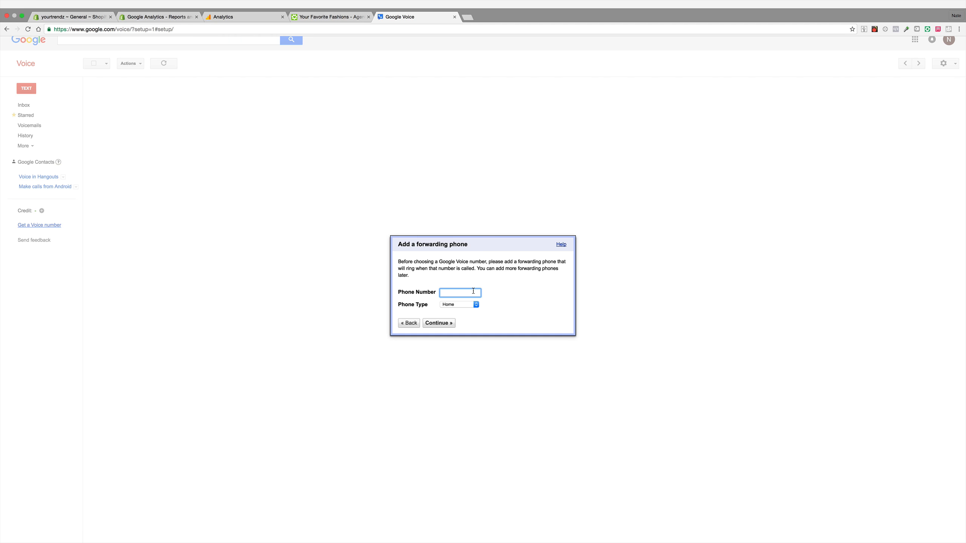
type("27")
key("BackSpace")
key("BackSpace")
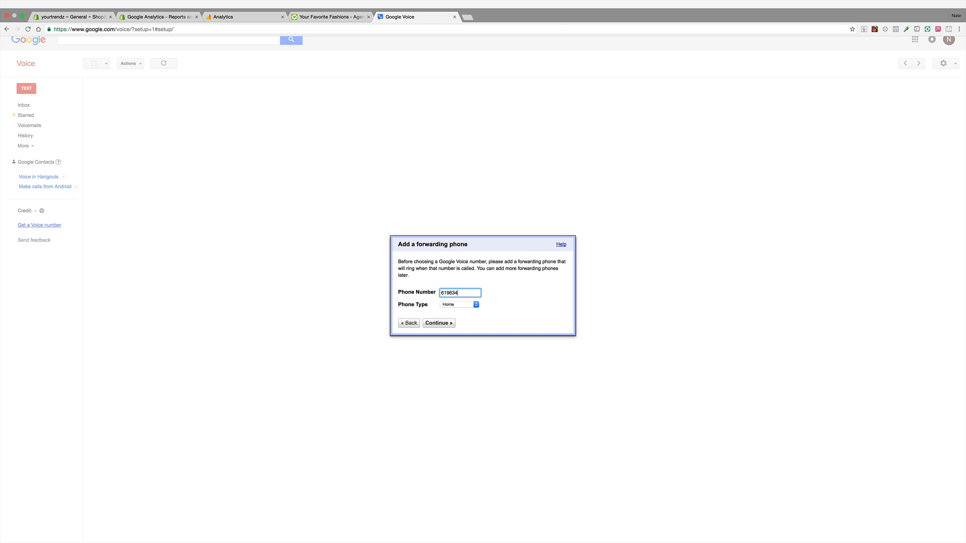
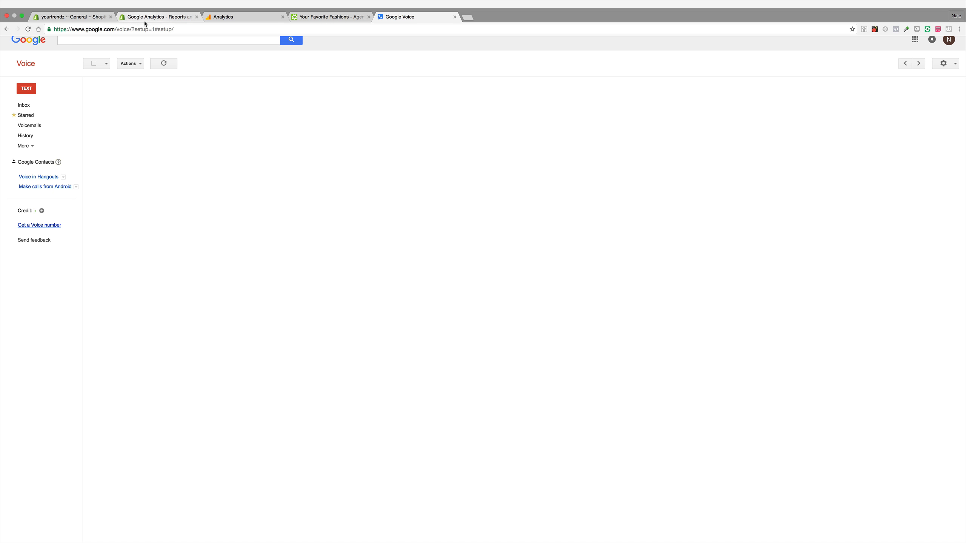
Step: Return to the store admin's payment settings and start the Shopify Payments account setup
left_click(76, 18)
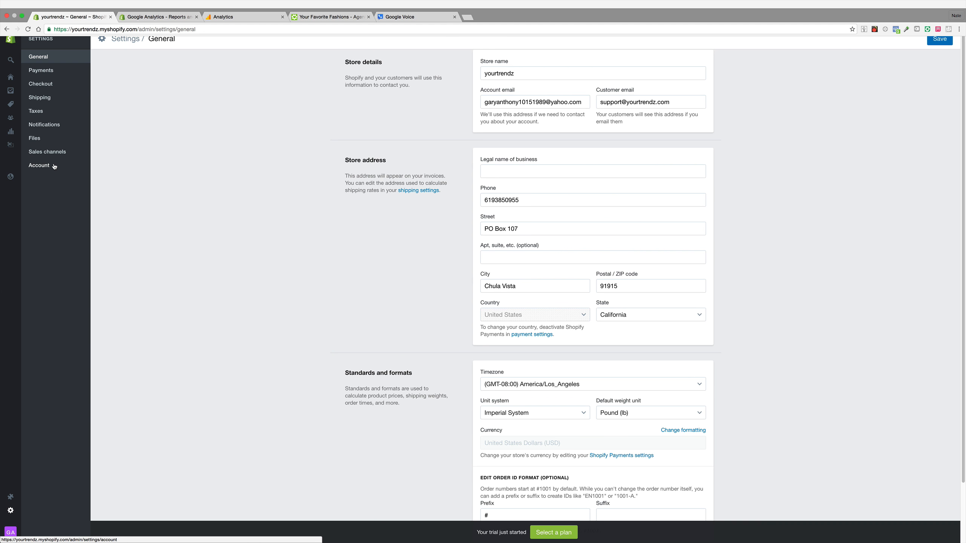
left_click(53, 72)
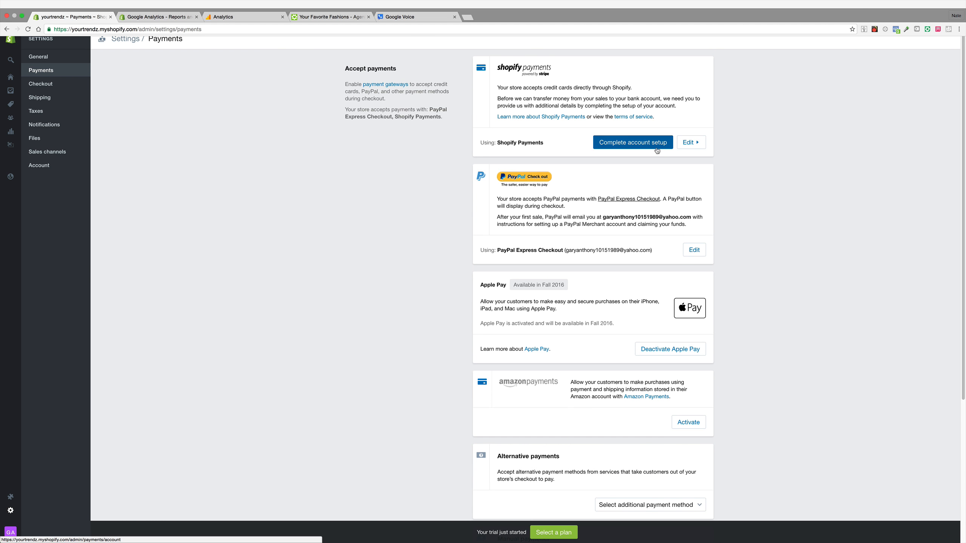
left_click(635, 148)
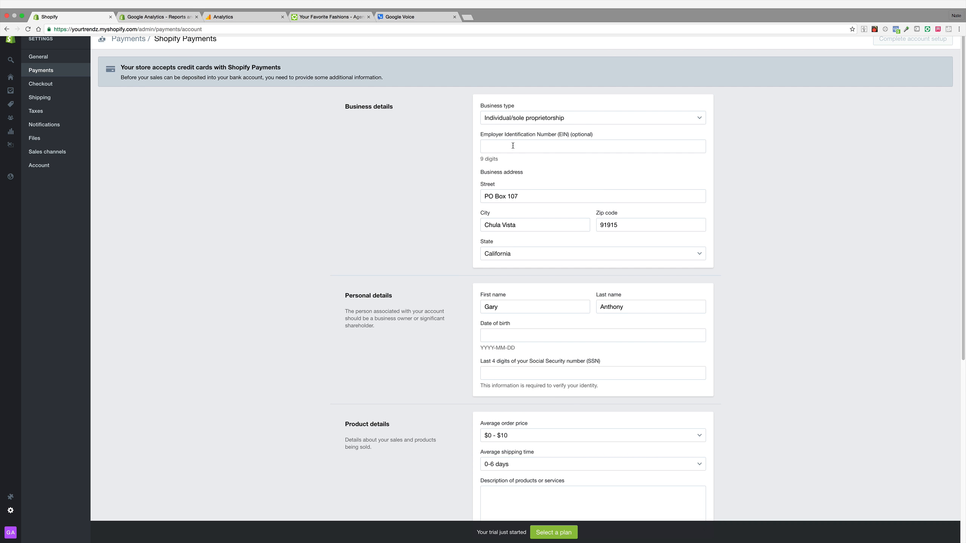
Step: Review the Shopify Payments business, personal, product and banking details form
scroll(556, 162, "down", 8)
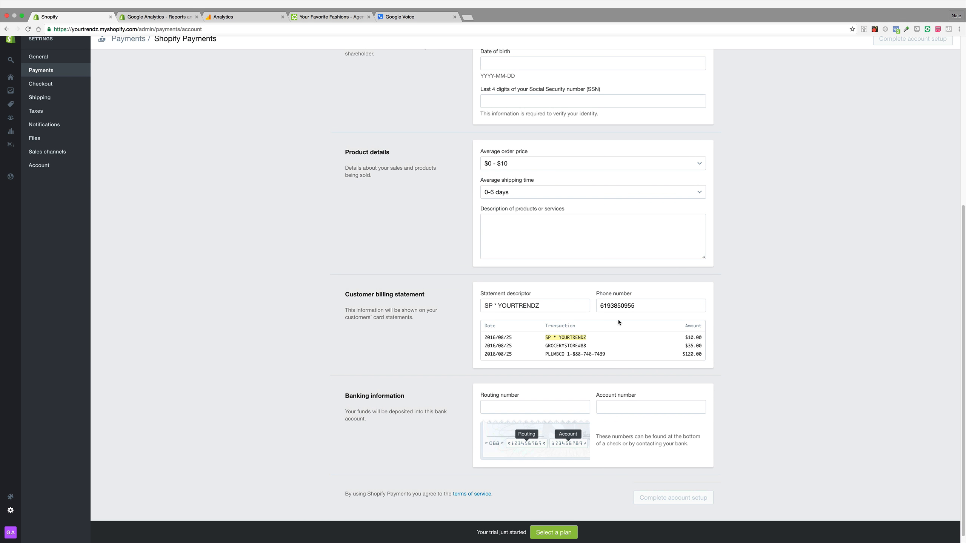
scroll(593, 293, "up", 1)
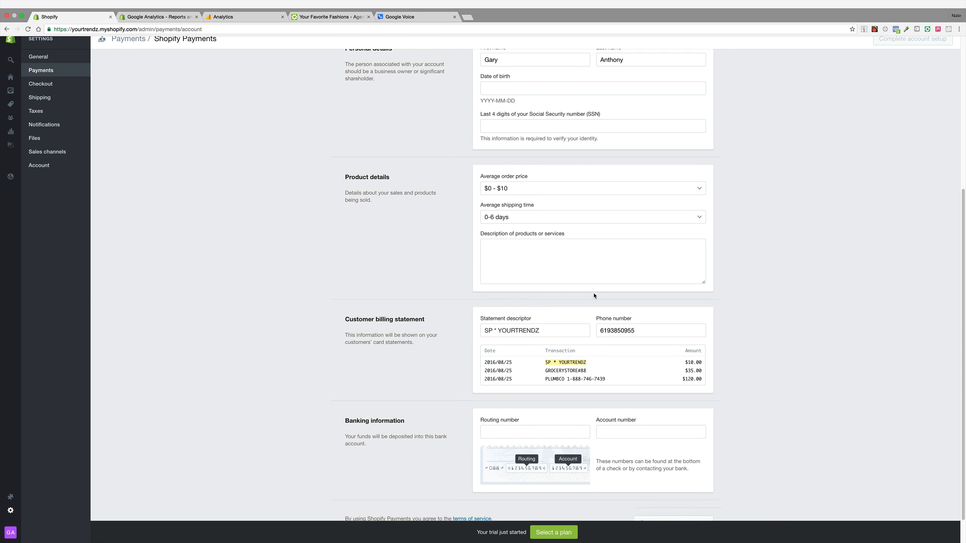
scroll(594, 295, "up", 2)
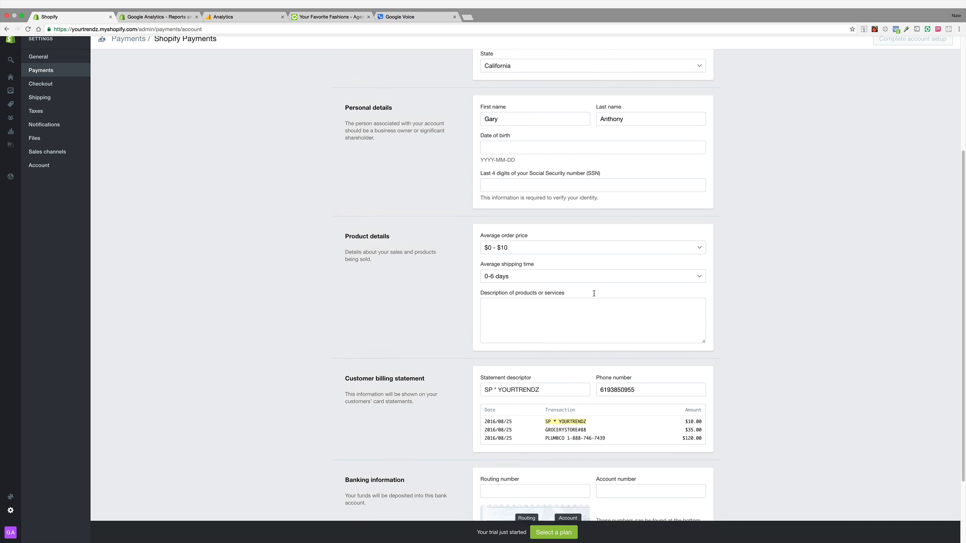
scroll(610, 366, "up", 2)
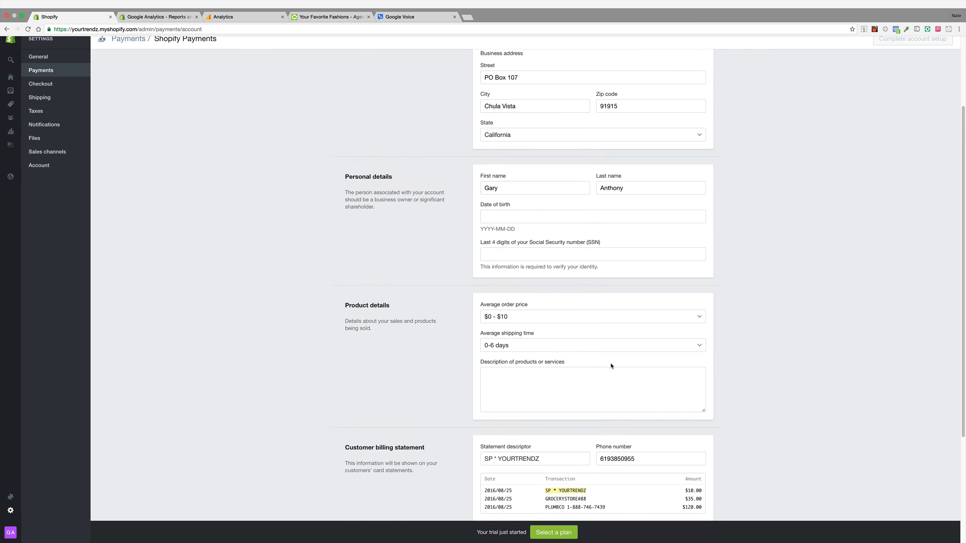
scroll(611, 366, "up", 3)
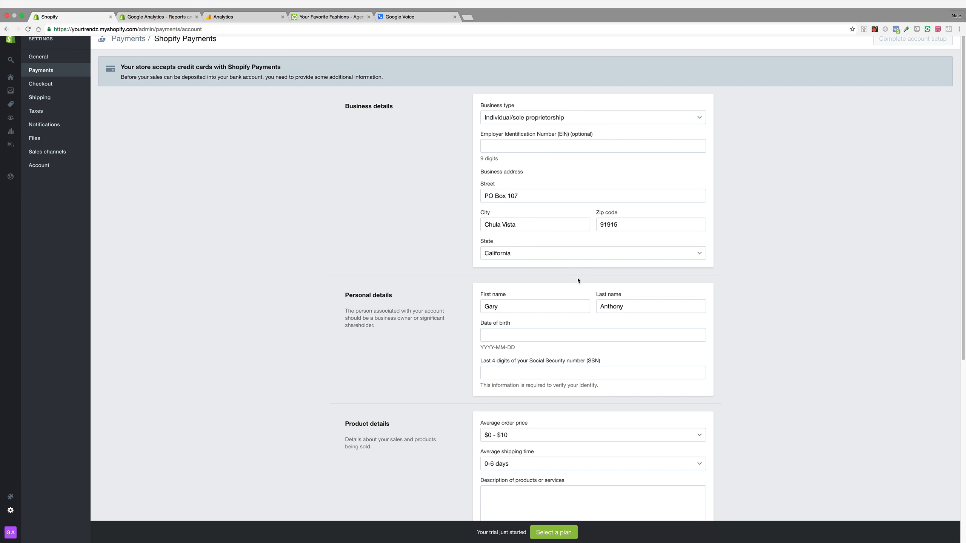
scroll(574, 277, "down", 1)
scroll(570, 283, "down", 3)
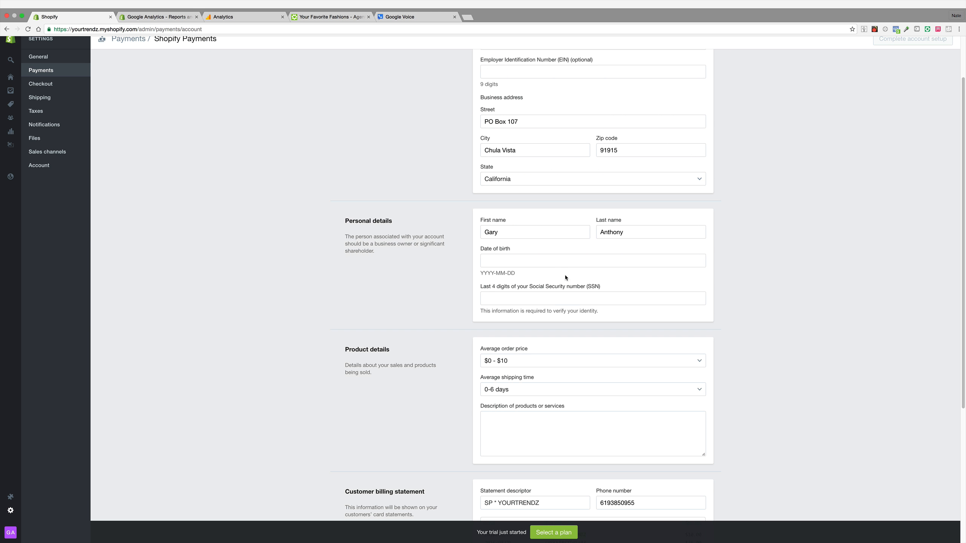
scroll(584, 272, "down", 1)
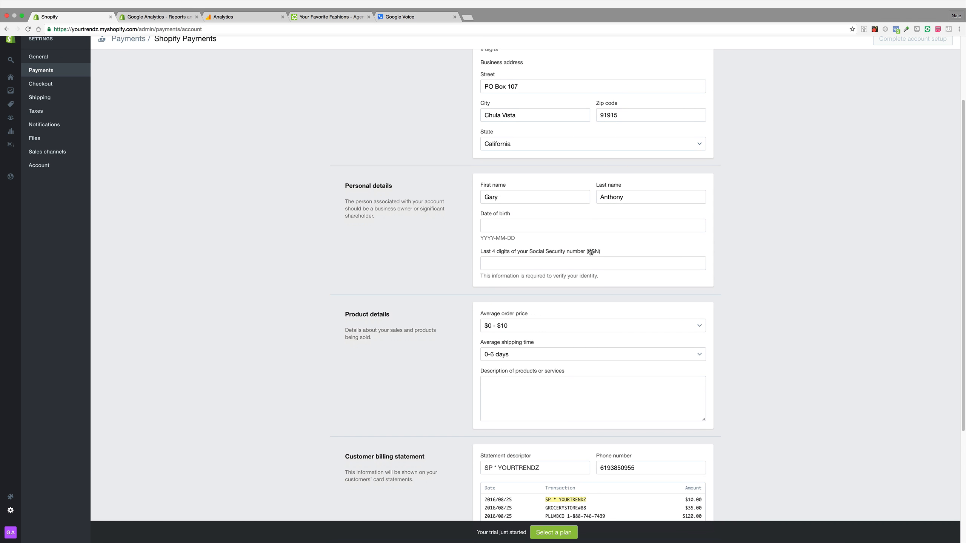
scroll(590, 260, "down", 4)
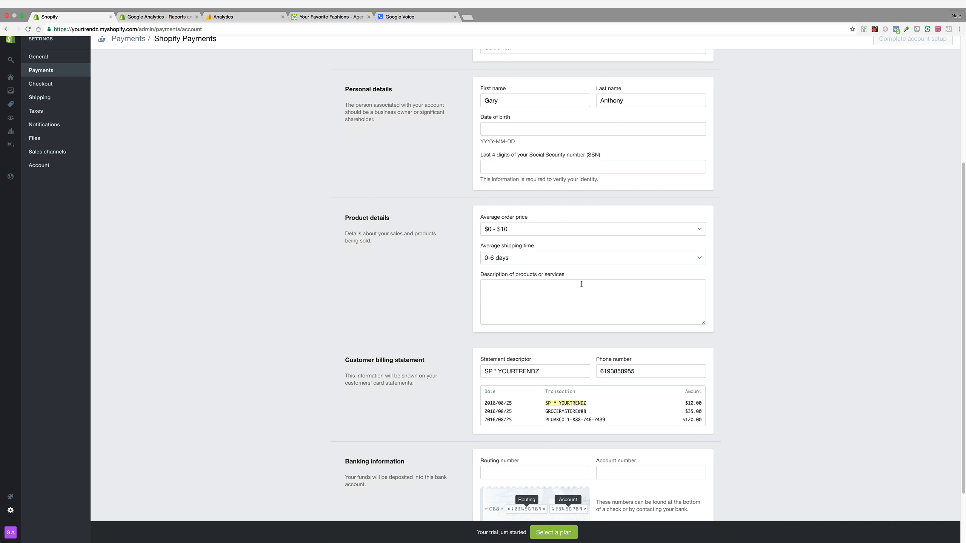
scroll(574, 290, "down", 3)
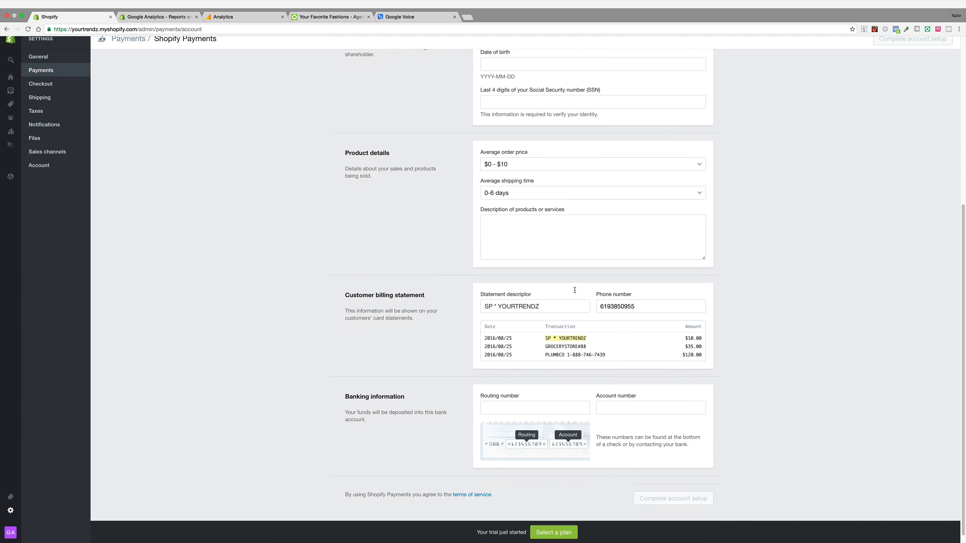
Step: Enter general retail products as the description of products or services
left_click(573, 226)
type("gener")
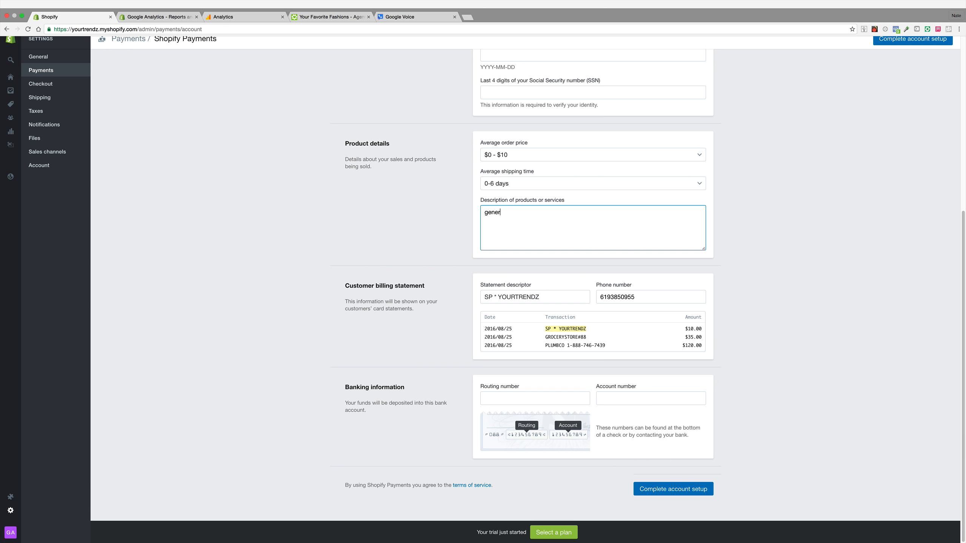
type("al retail products")
scroll(674, 470, "up", 1)
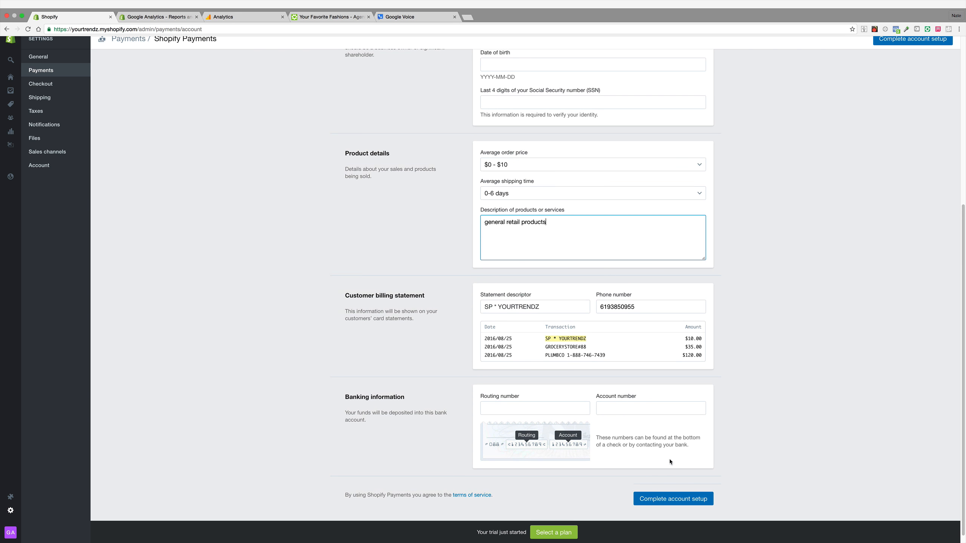
scroll(467, 280, "up", 10)
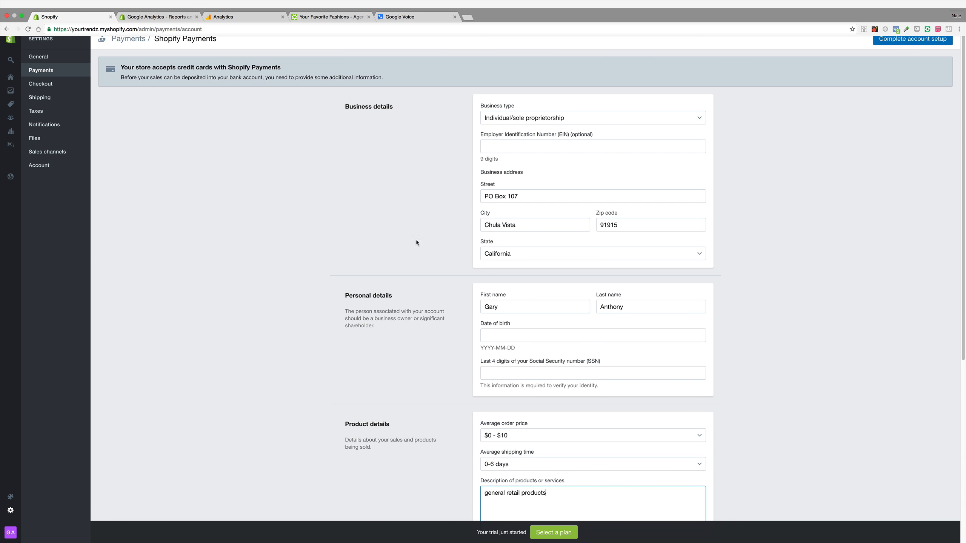
Step: Go back to the payment settings and deactivate the PayPal Express Checkout gateway
left_click(65, 71)
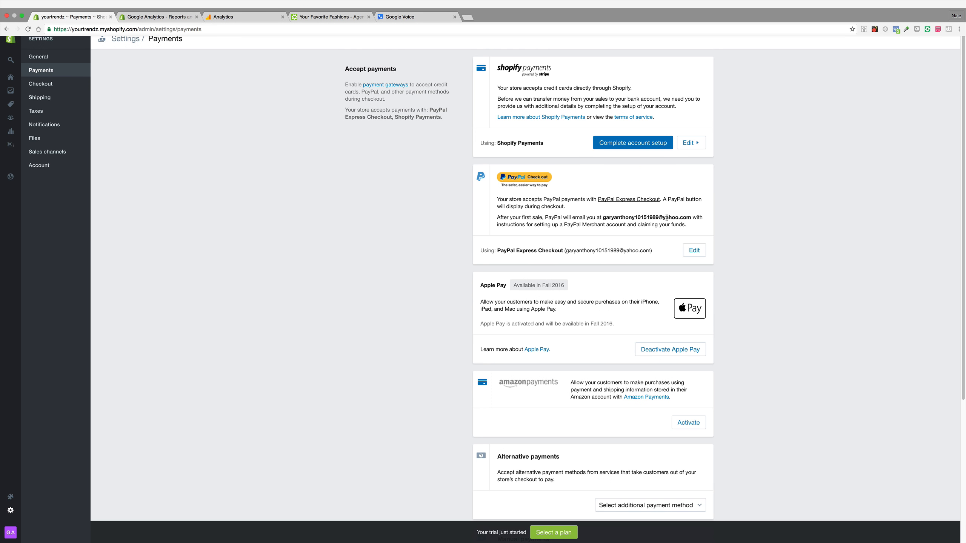
left_click(694, 250)
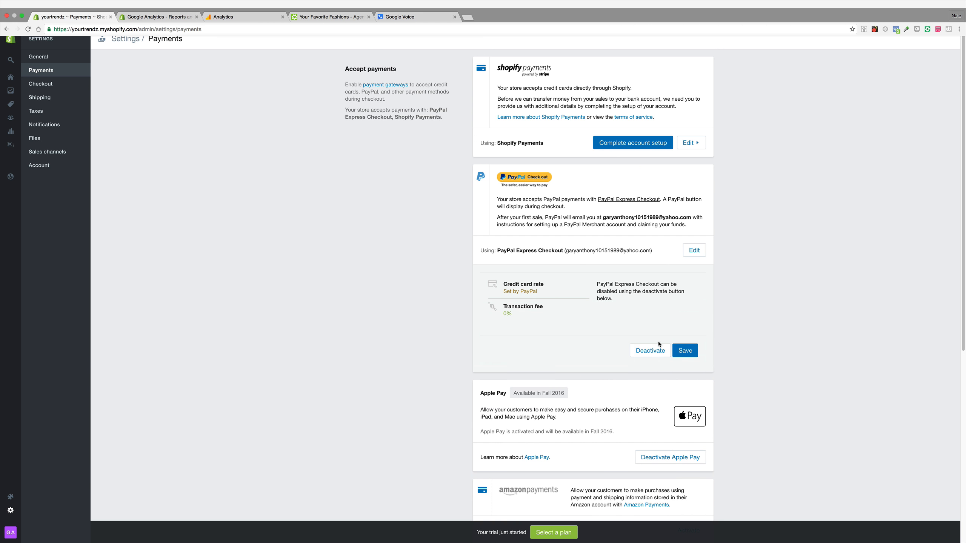
left_click(659, 347)
left_click(567, 316)
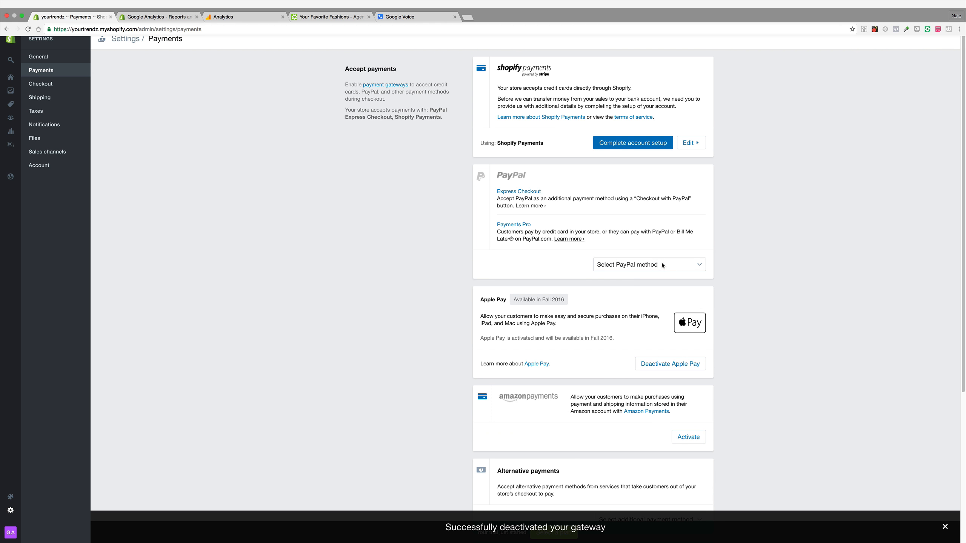
Step: Select PayPal Express Checkout as the PayPal method, start its activation, then leave the PayPal login page
left_click(663, 265)
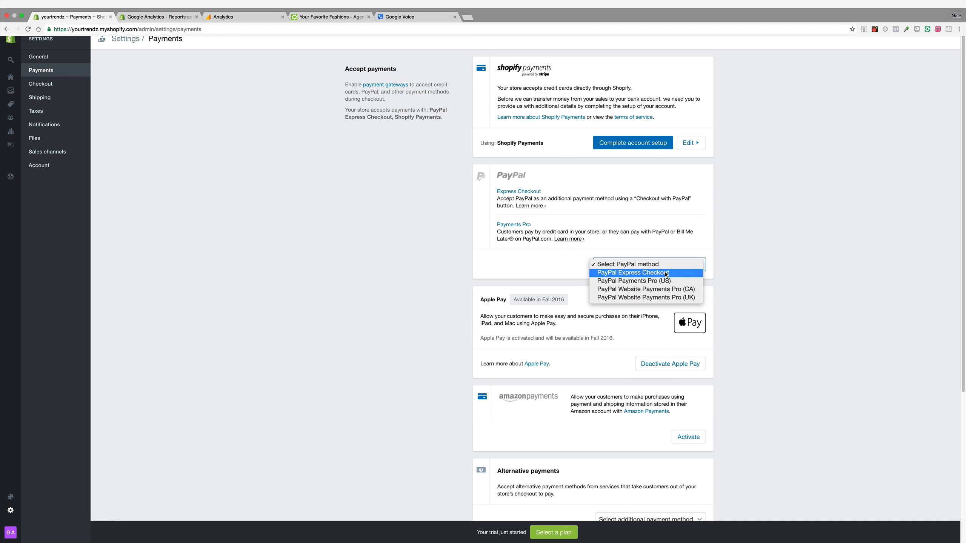
left_click(666, 272)
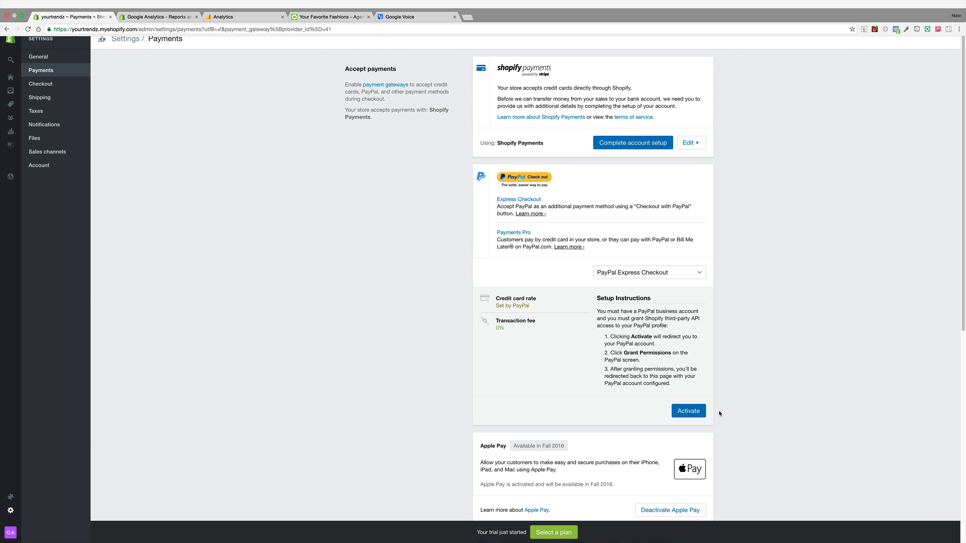
left_click(701, 413)
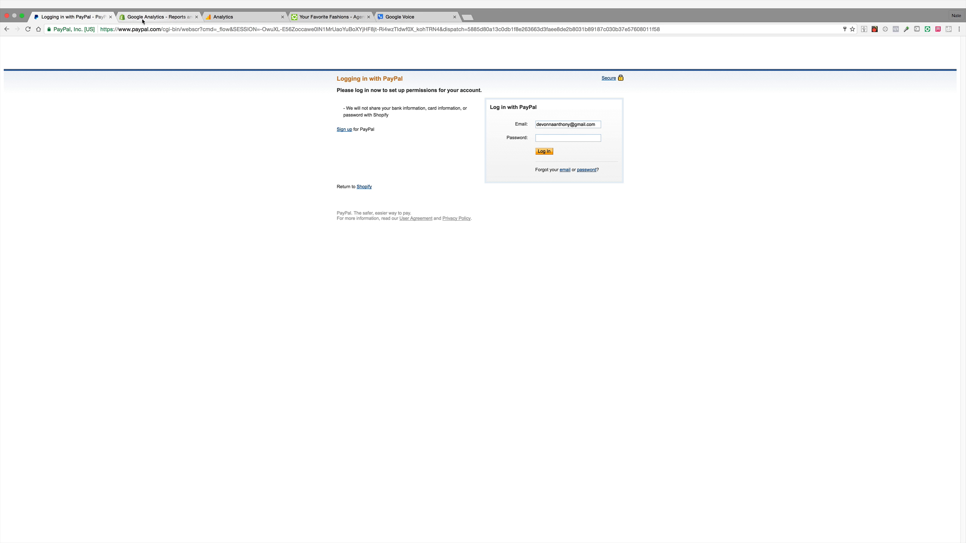
left_click(5, 31)
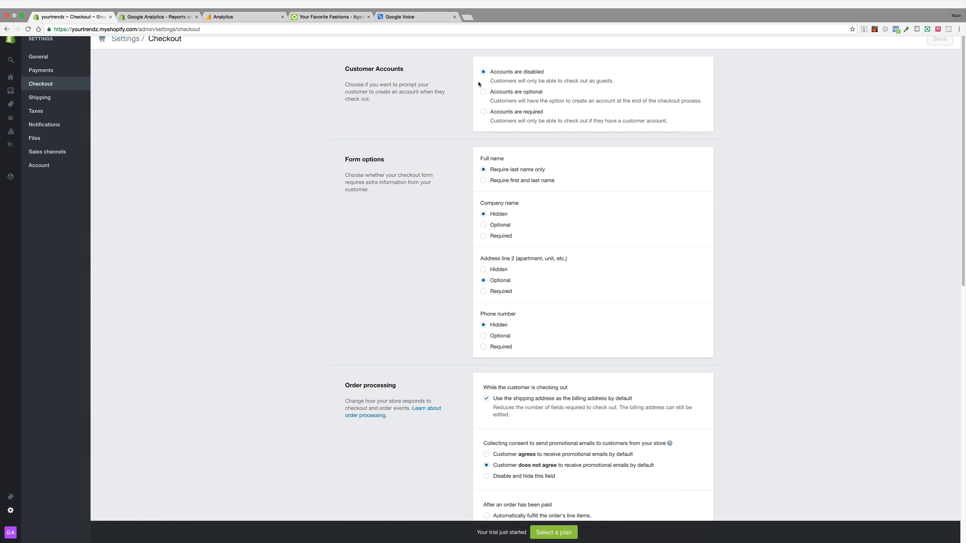
Step: Make customer accounts optional and require first and last name at checkout
left_click(483, 93)
scroll(470, 172, "down", 1)
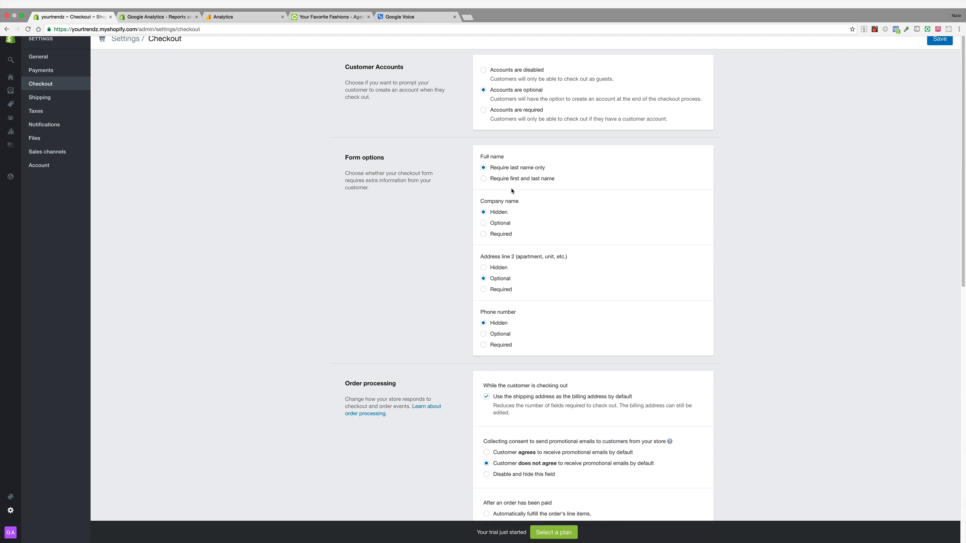
left_click(483, 179)
Step: Make the company name and phone number optional checkout fields
scroll(522, 214, "down", 3)
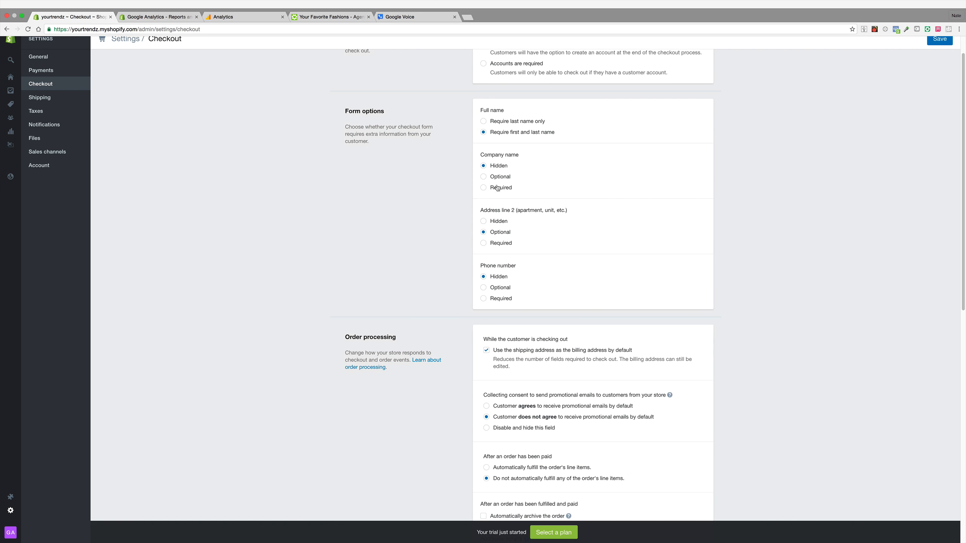
left_click(483, 177)
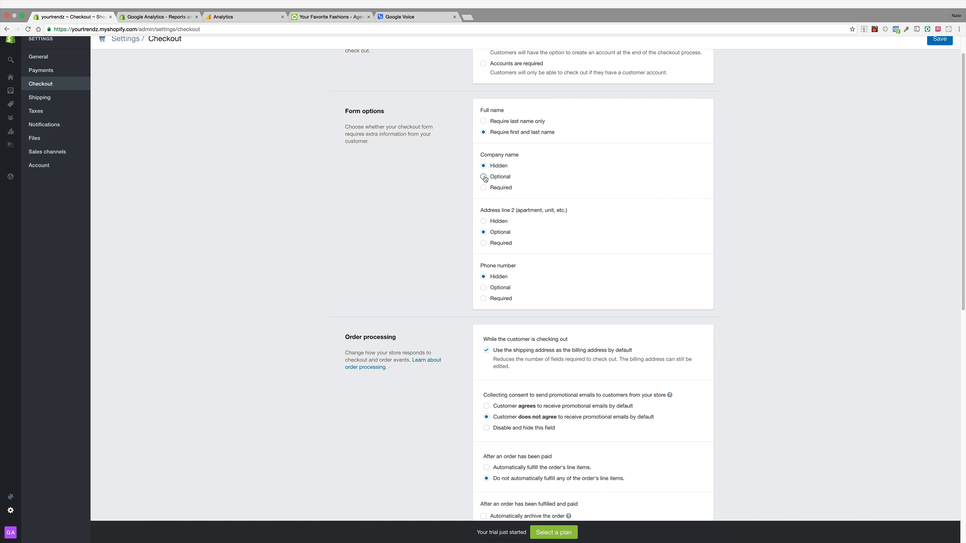
scroll(487, 234, "down", 3)
left_click(484, 229)
Step: Set customers to agree to promotional emails by default and automatically archive fulfilled, paid orders
scroll(503, 230, "down", 1)
scroll(503, 231, "down", 5)
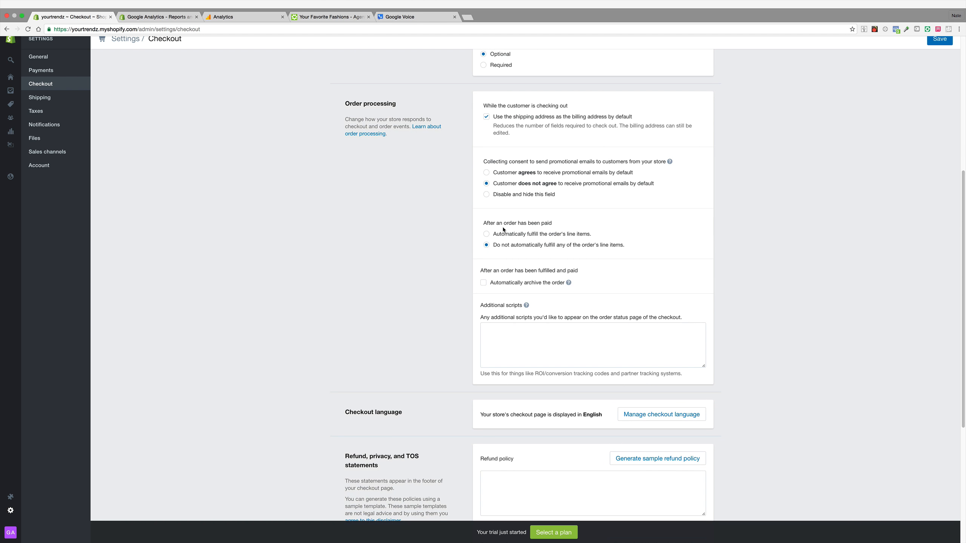
left_click(487, 173)
scroll(528, 323, "down", 3)
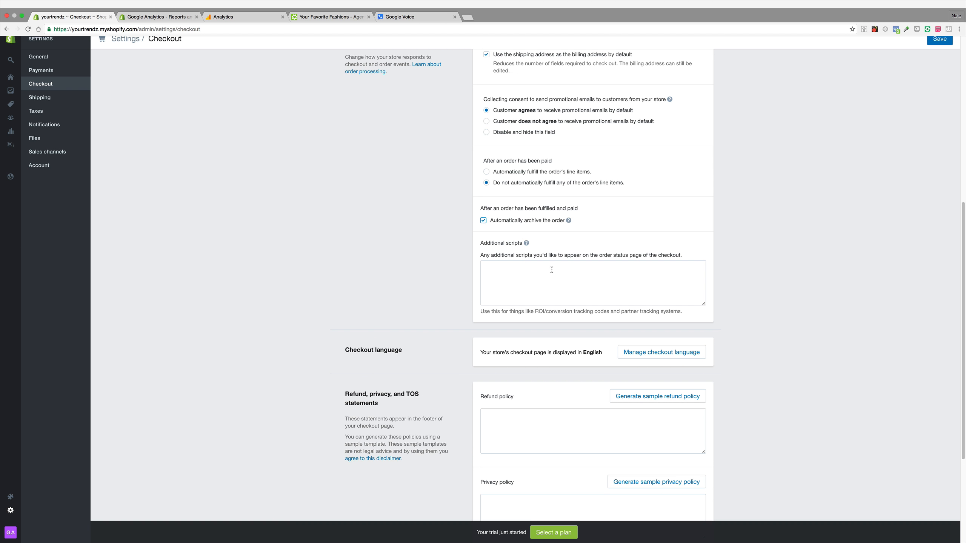
Step: Generate the sample privacy policy and terms of service, and save the checkout settings
scroll(597, 339, "down", 4)
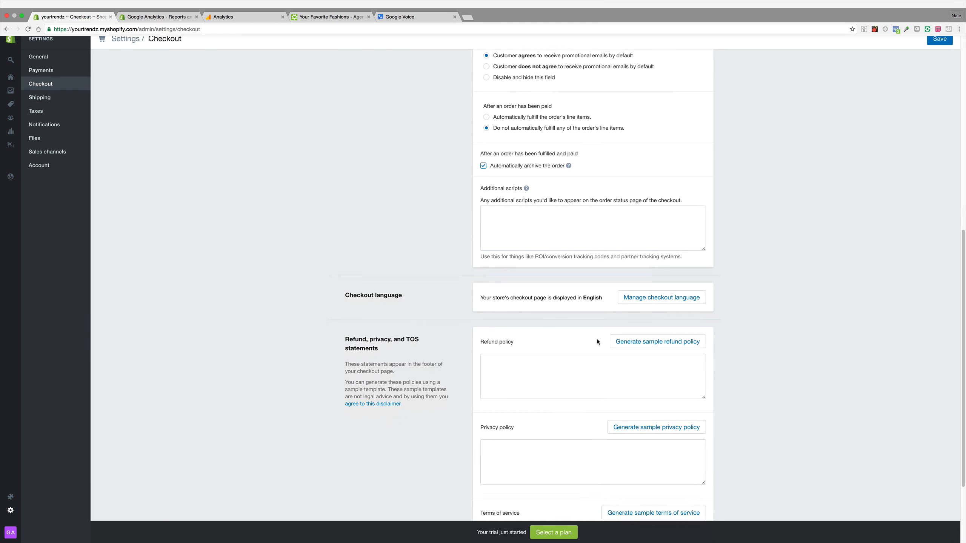
scroll(597, 342, "down", 5)
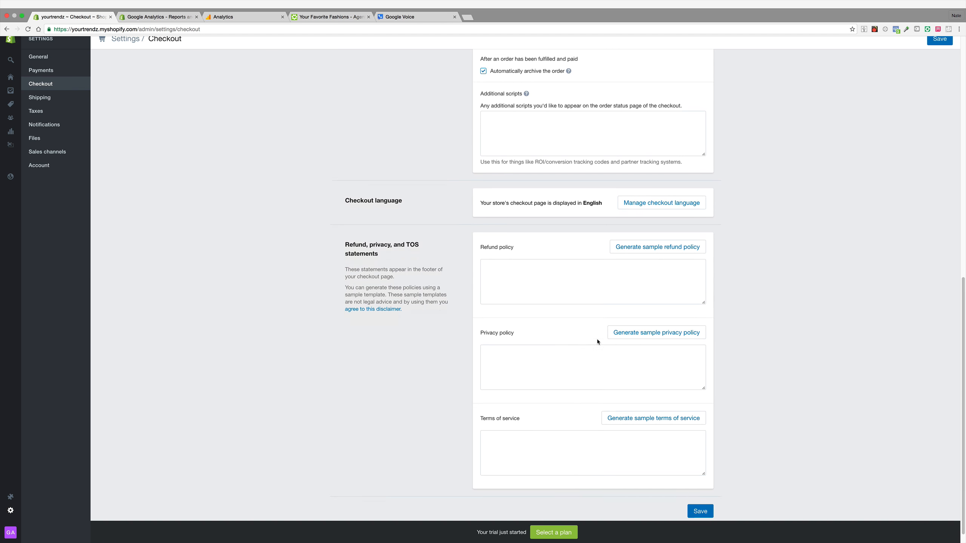
left_click(632, 323)
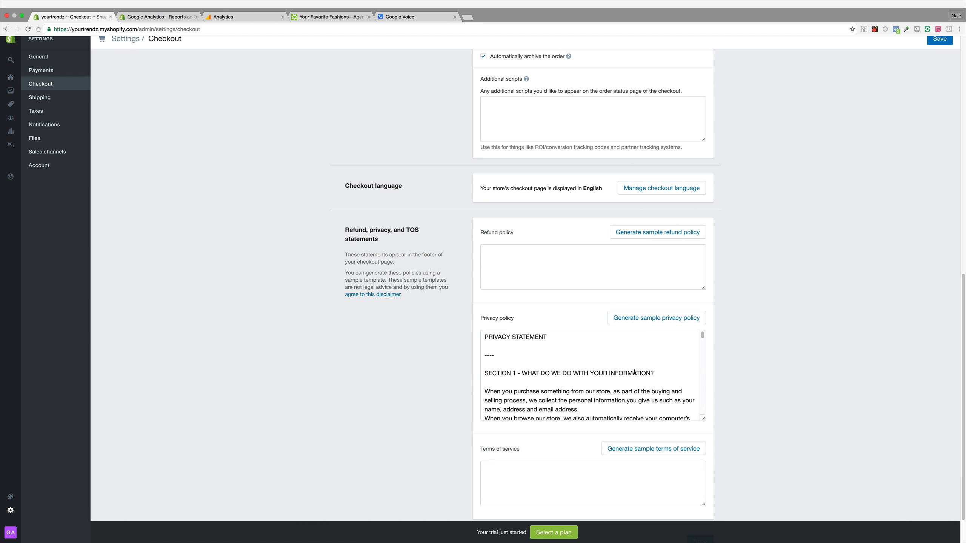
left_click(633, 455)
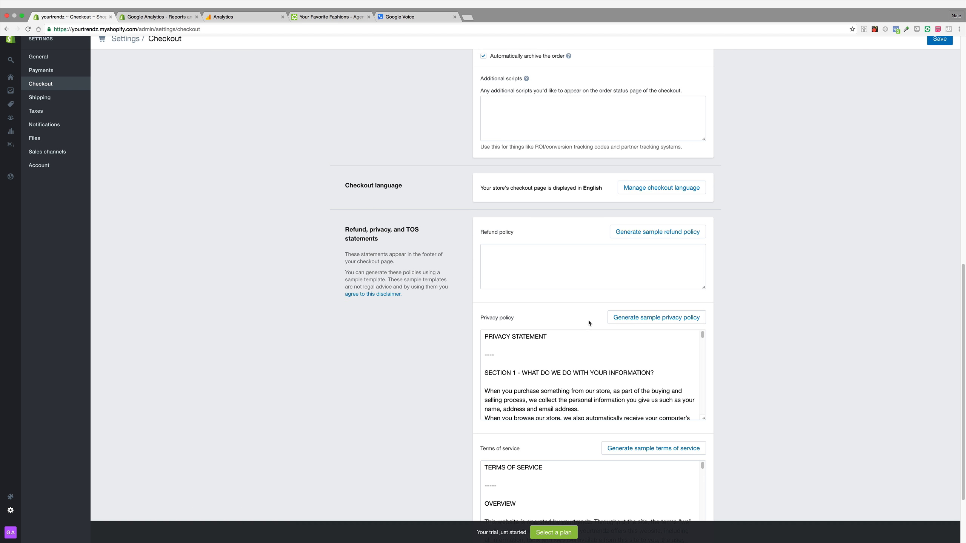
scroll(628, 358, "down", 5)
scroll(636, 362, "down", 4)
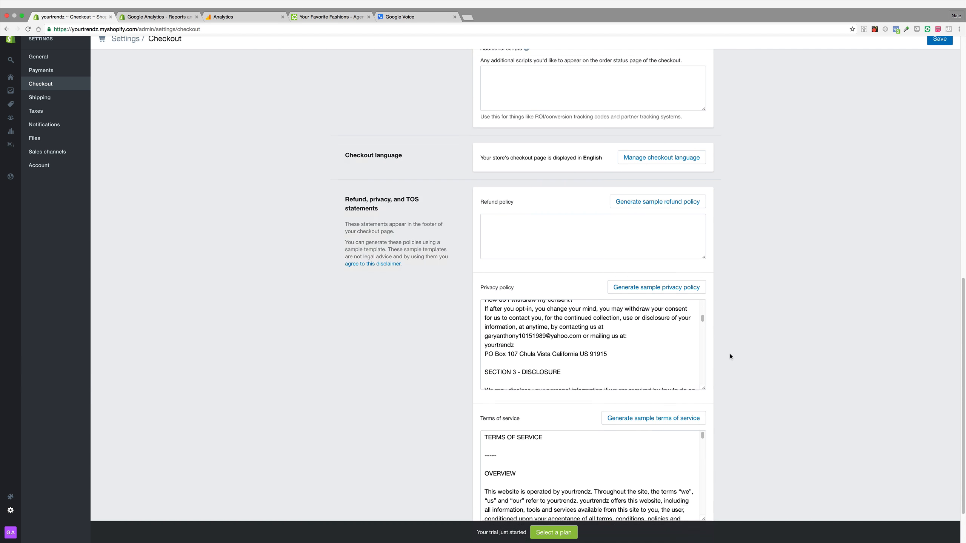
scroll(714, 358, "down", 3)
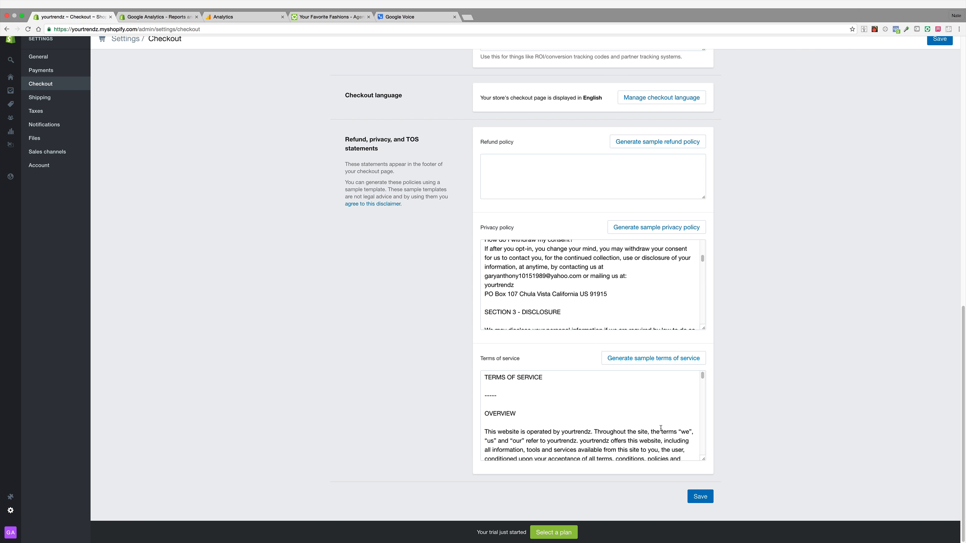
left_click(704, 494)
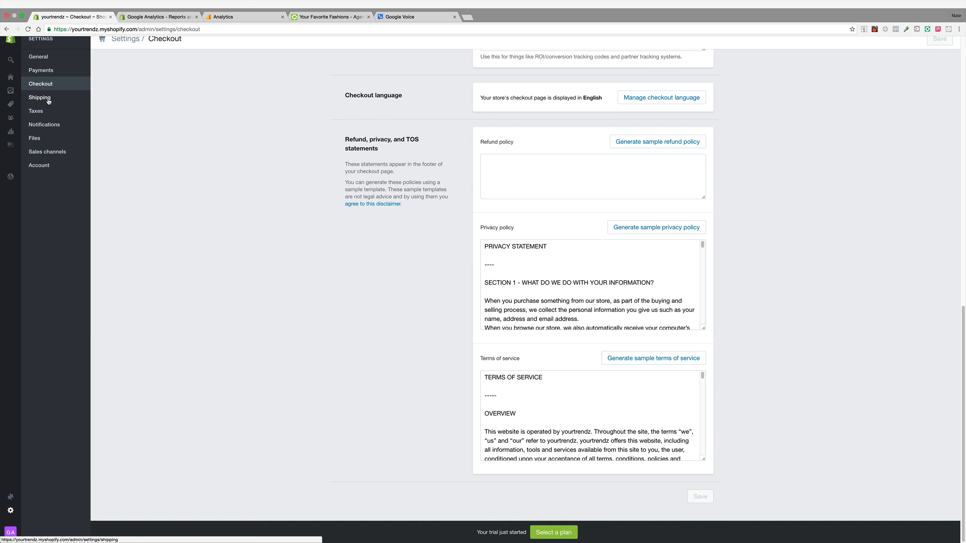
Step: Review the notification email templates and the installed sales channels
left_click(38, 125)
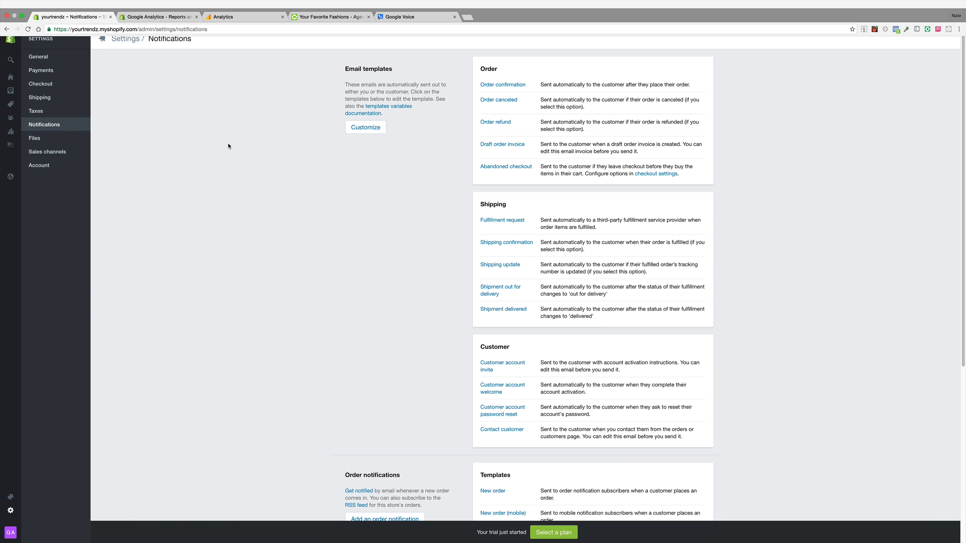
scroll(300, 210, "down", 2)
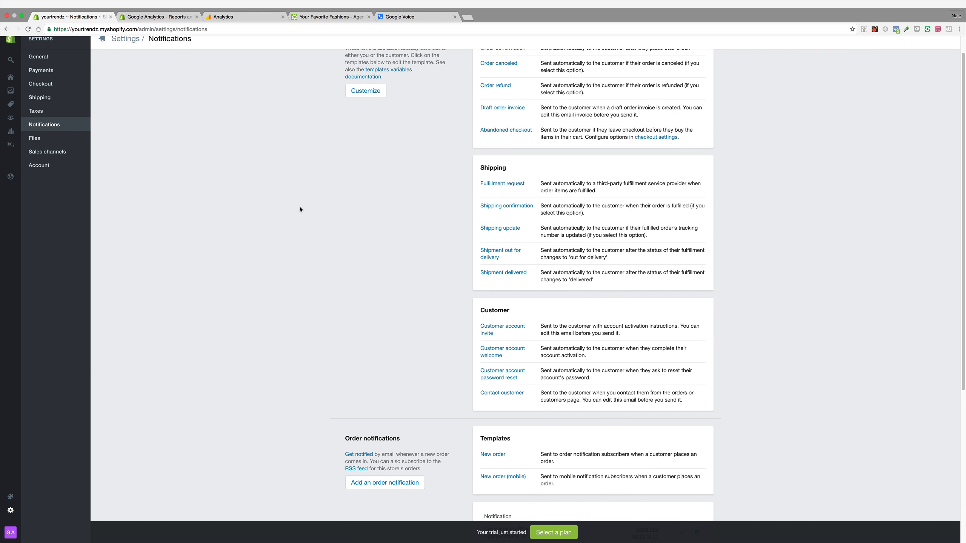
scroll(299, 210, "down", 8)
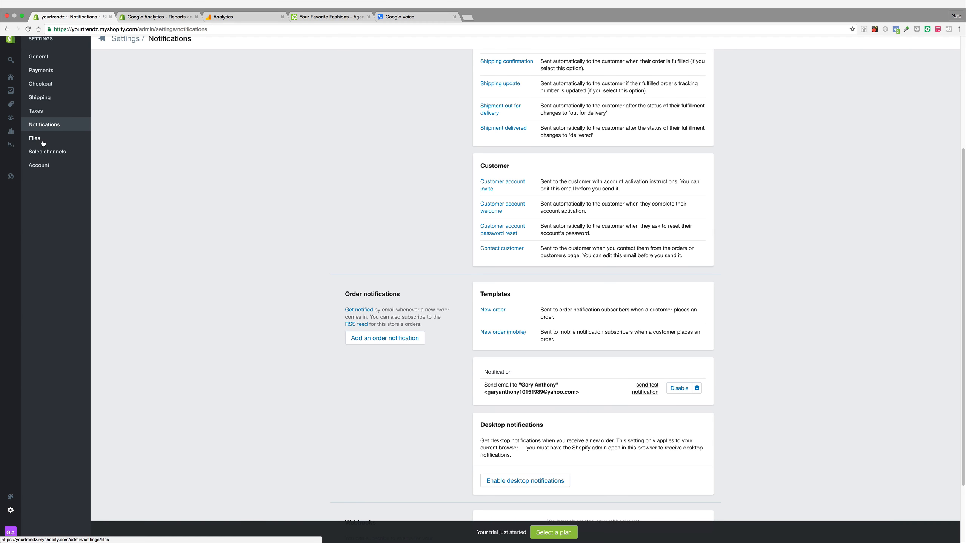
left_click(32, 149)
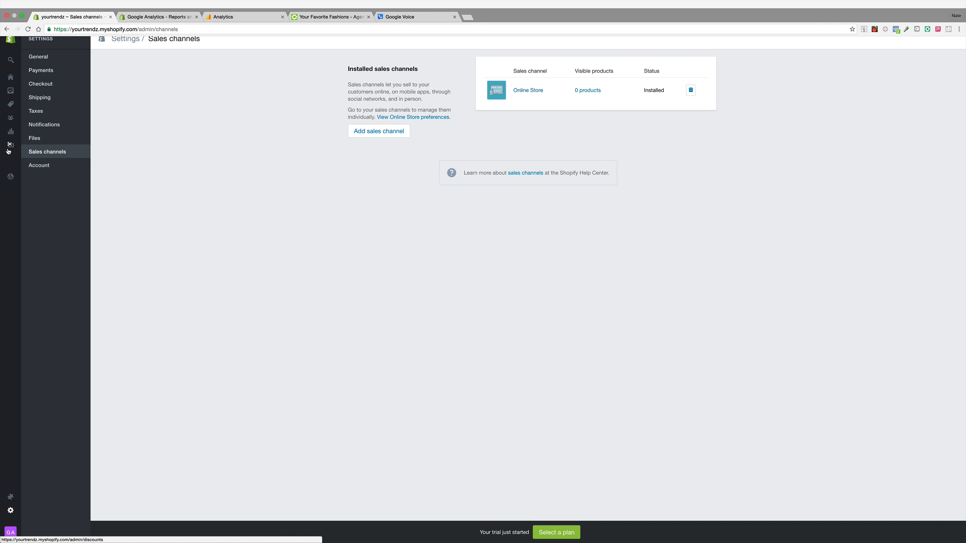
mouse_move(9, 151)
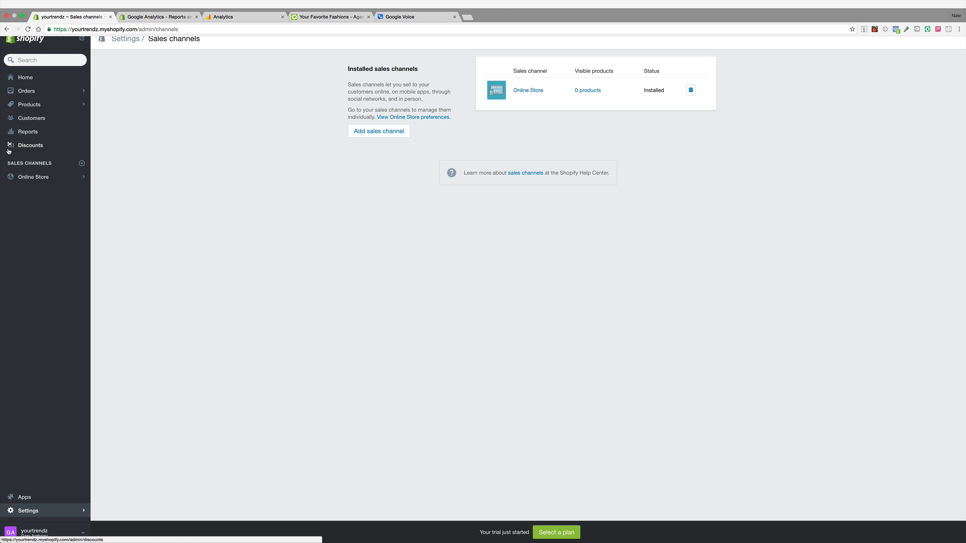